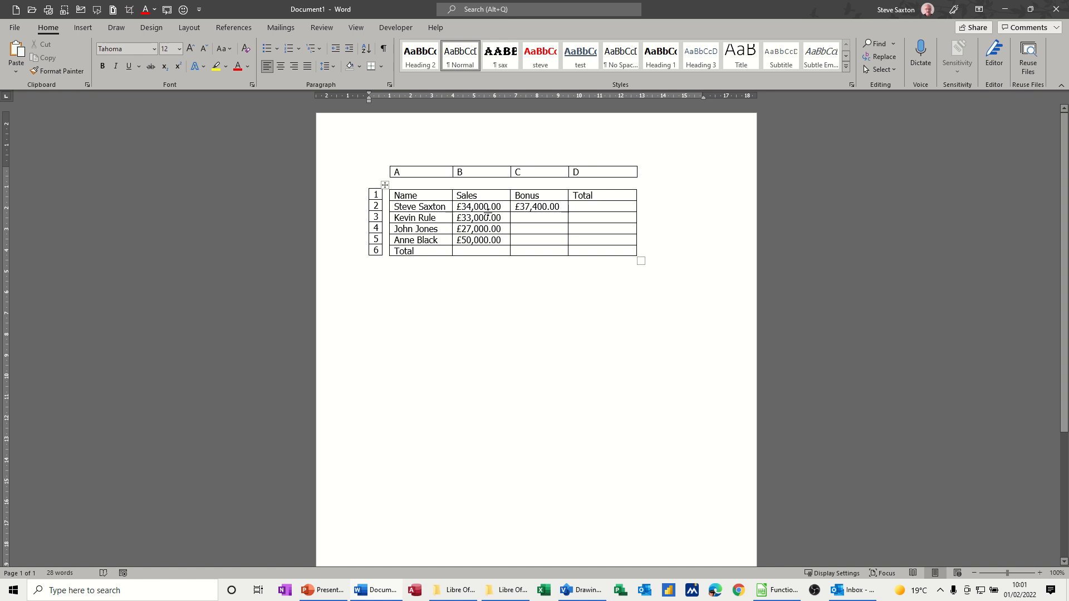
Clear the bonus value in C2, and total the sales in B6 with =SUM(ABOVE) in the £#,##0.00;(£#,##0.00) number format
left_click_drag(560, 207, 511, 209)
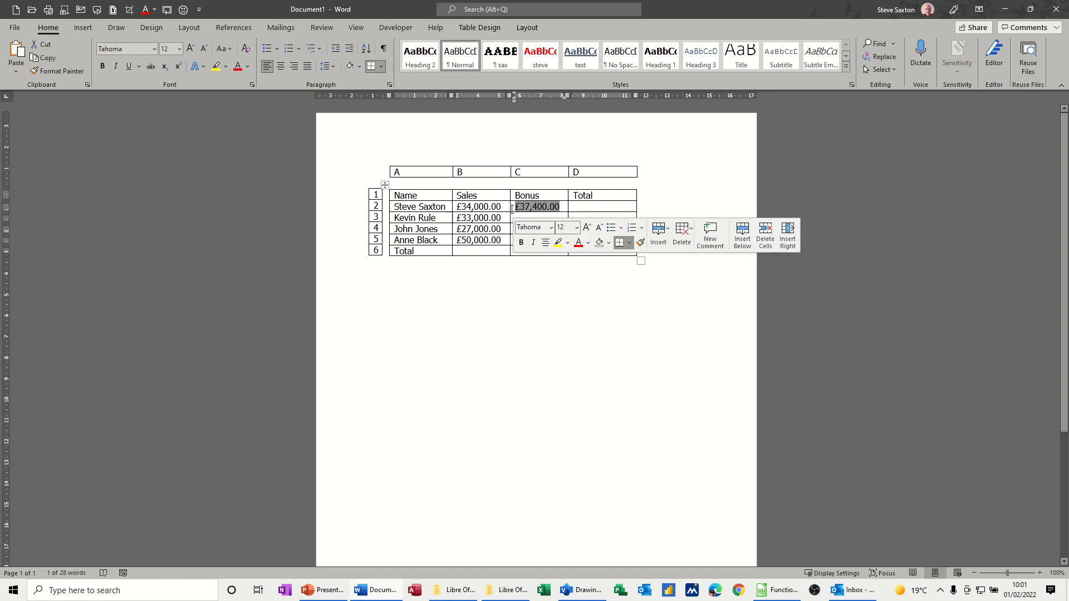
key("Delete")
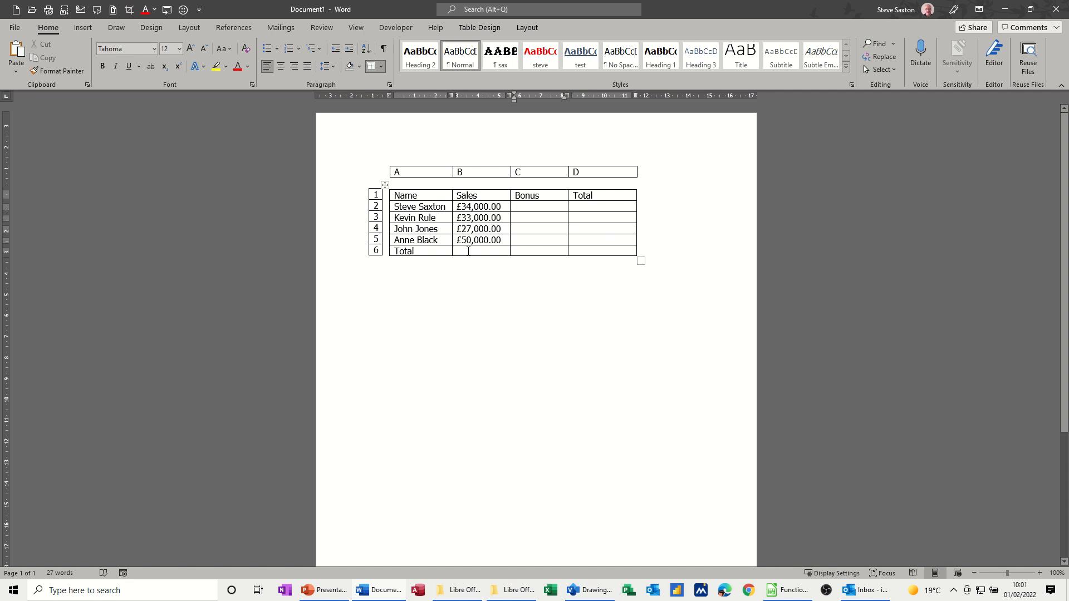
left_click(468, 251)
left_click(528, 29)
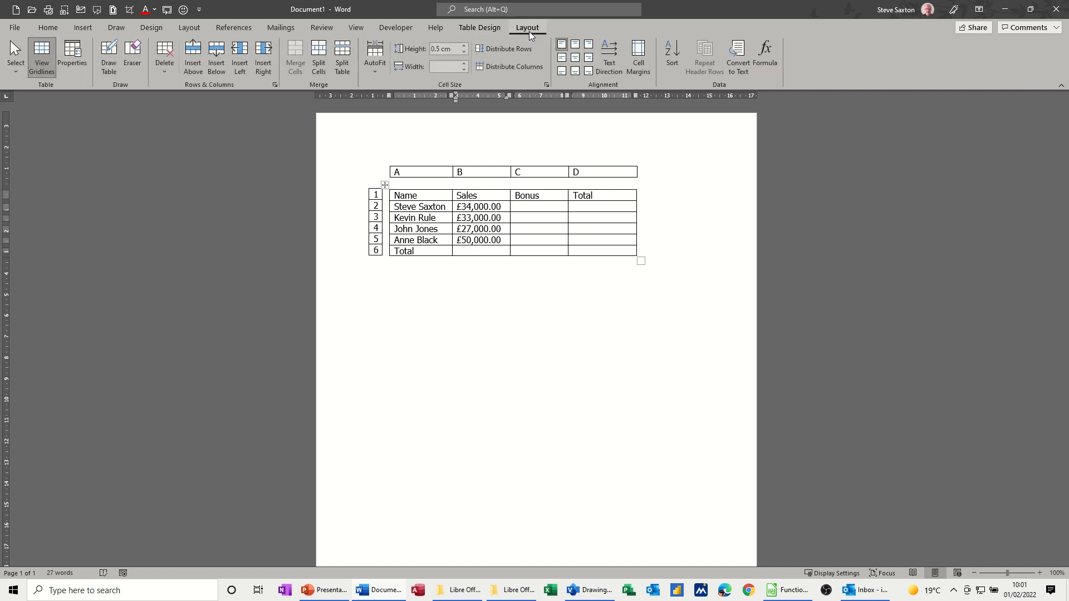
left_click(766, 52)
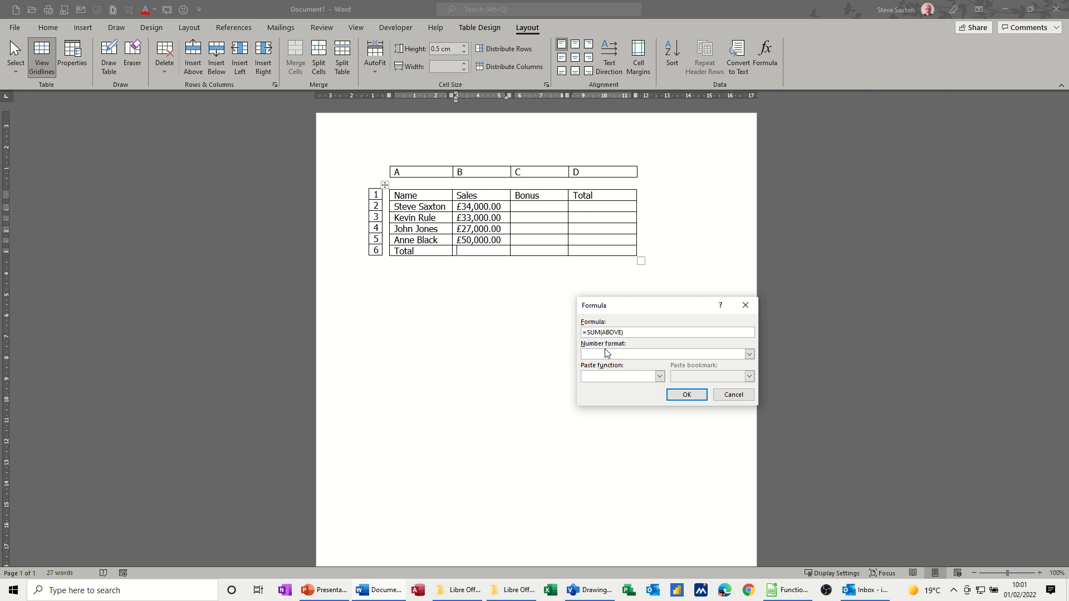
left_click(750, 355)
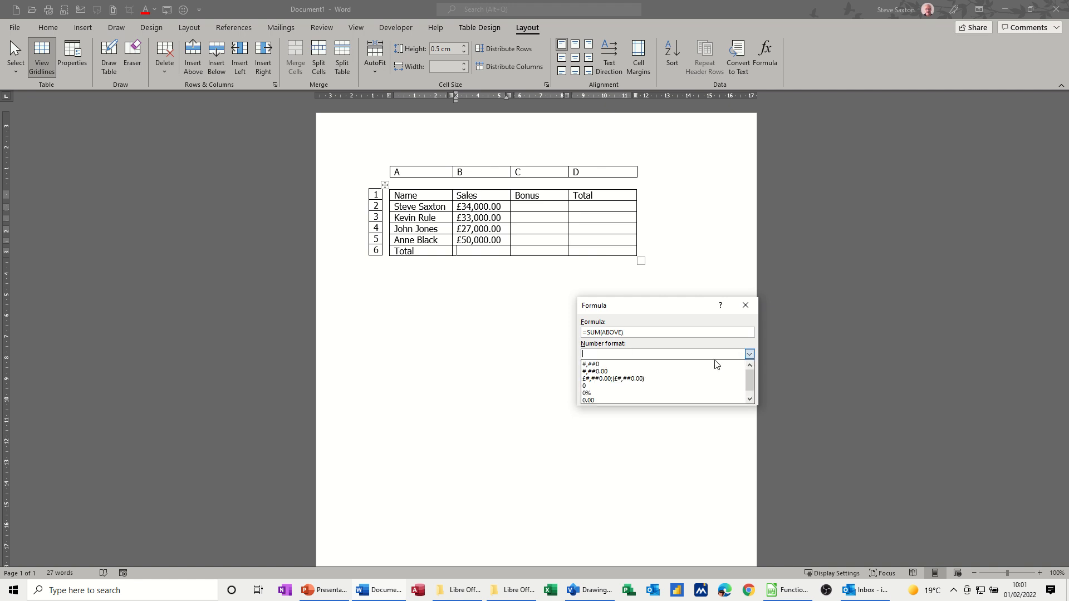
left_click(633, 383)
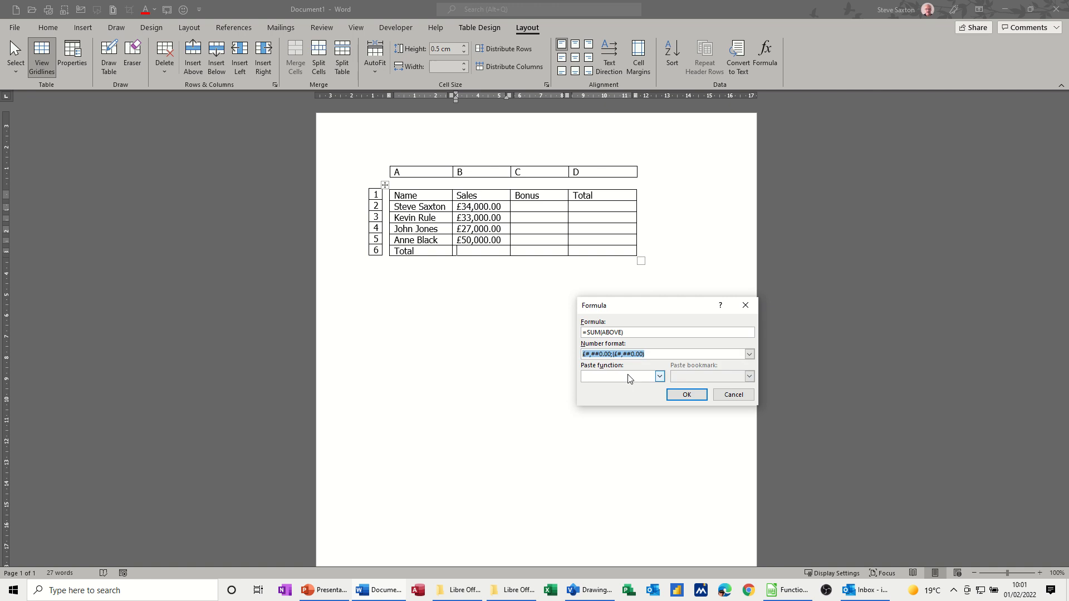
left_click(678, 397)
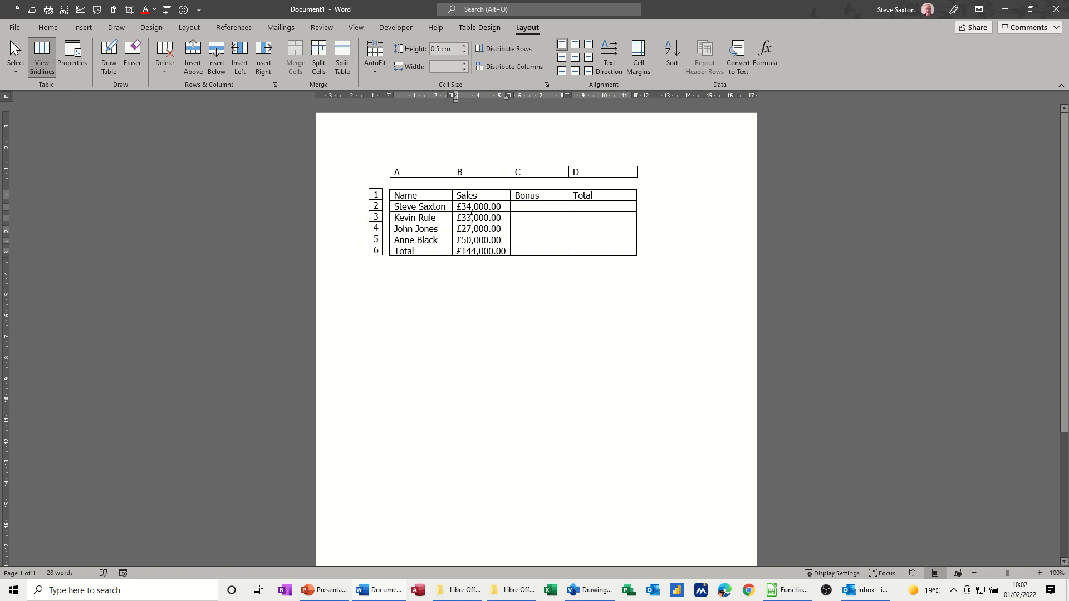
Change the sales figure in B3 to £39,000.00 and update the total field in B6
left_click_drag(472, 217, 466, 217)
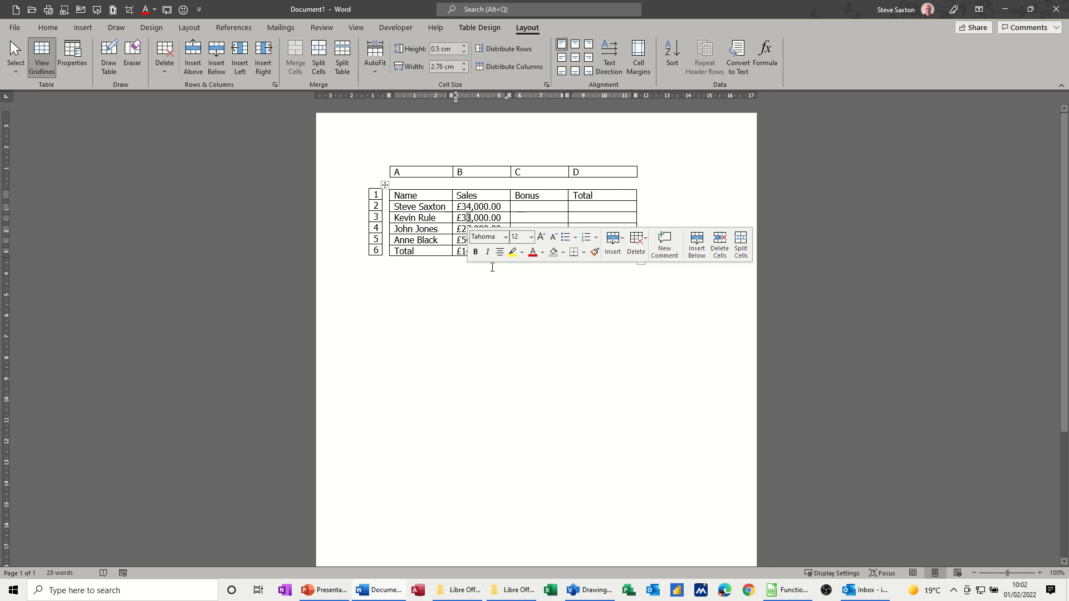
type("9")
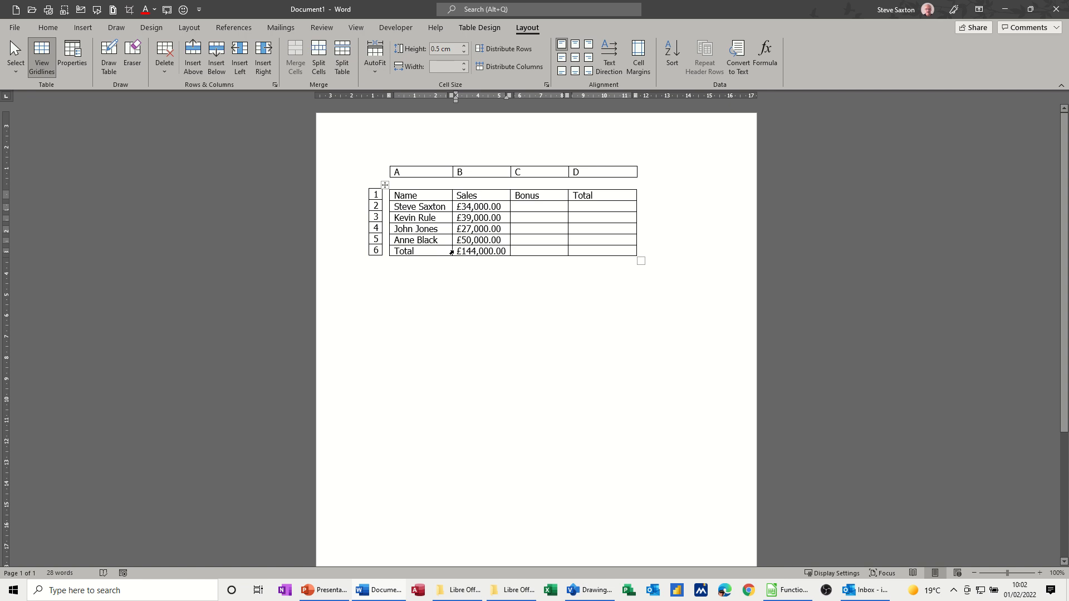
left_click(452, 252)
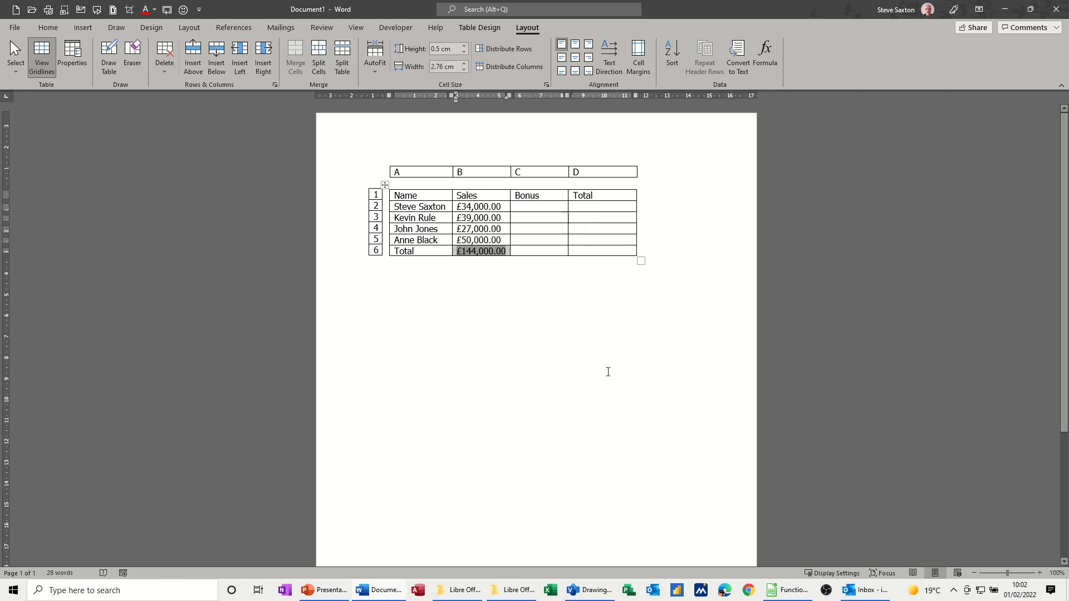
key("F9")
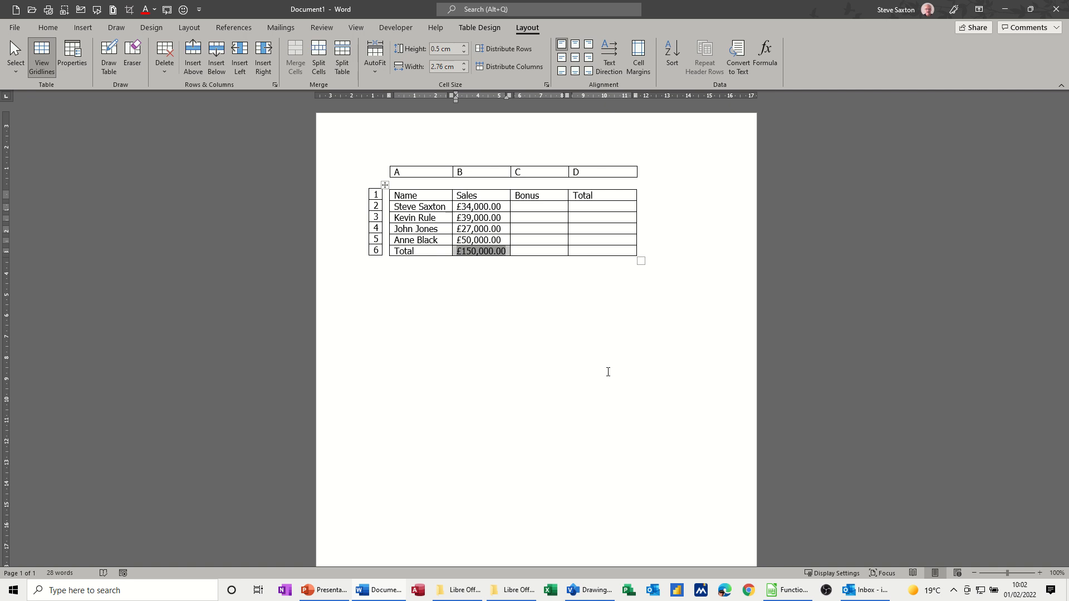
key("ctrl+a")
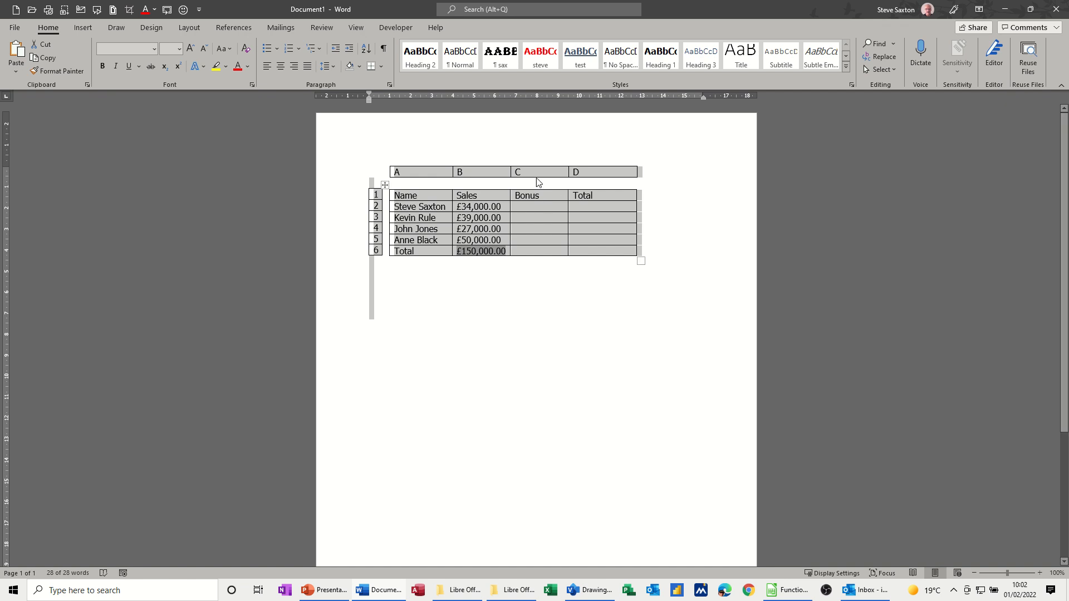
Start a formula in bonus cell C2, replacing the suggested SUM expression with the IF function after the equals sign
left_click(525, 212)
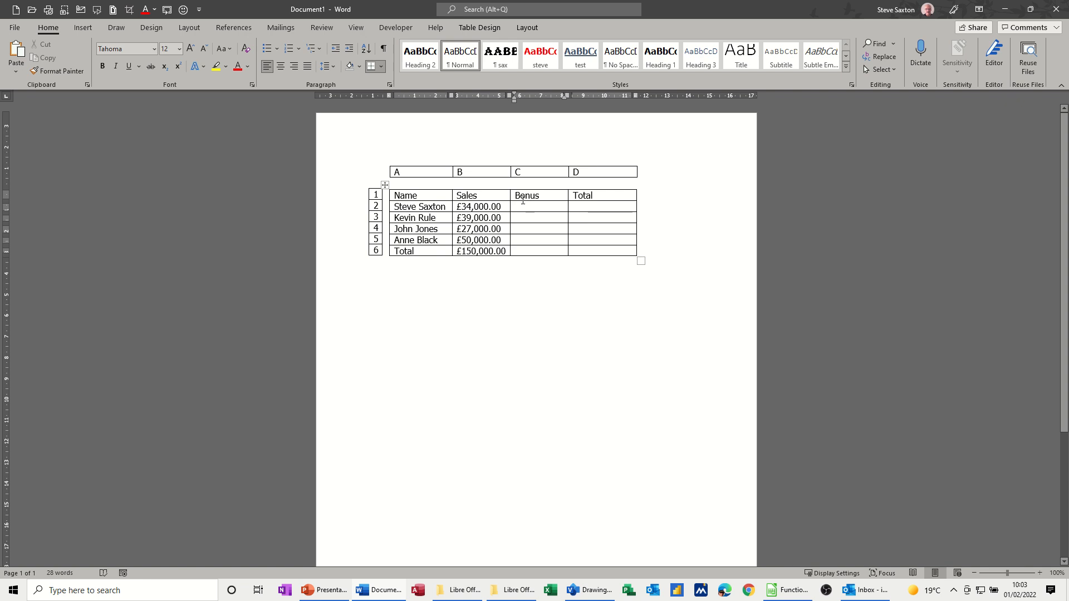
left_click(527, 28)
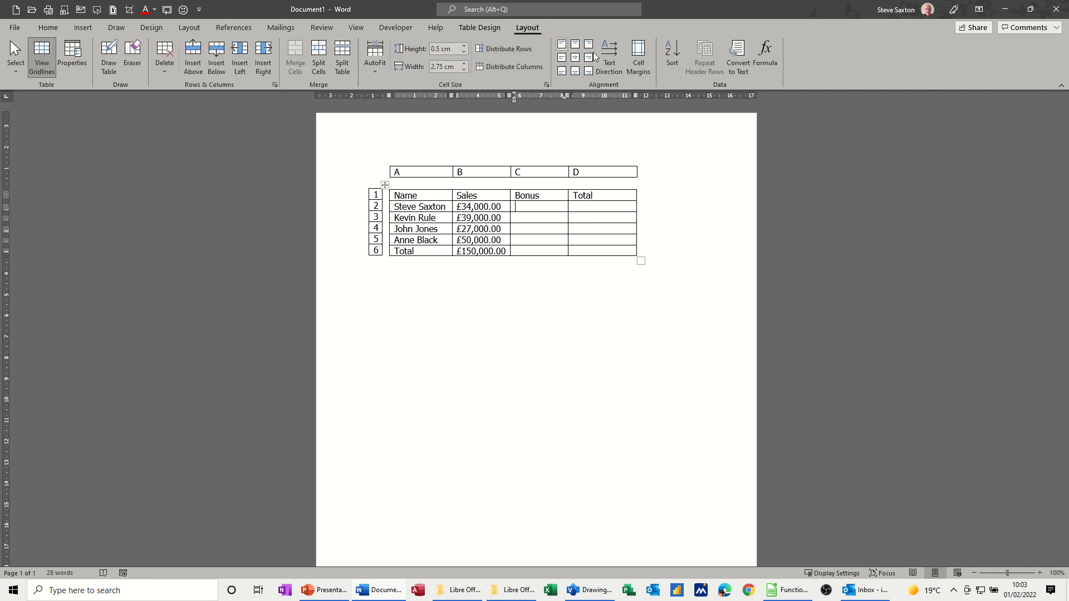
left_click(765, 50)
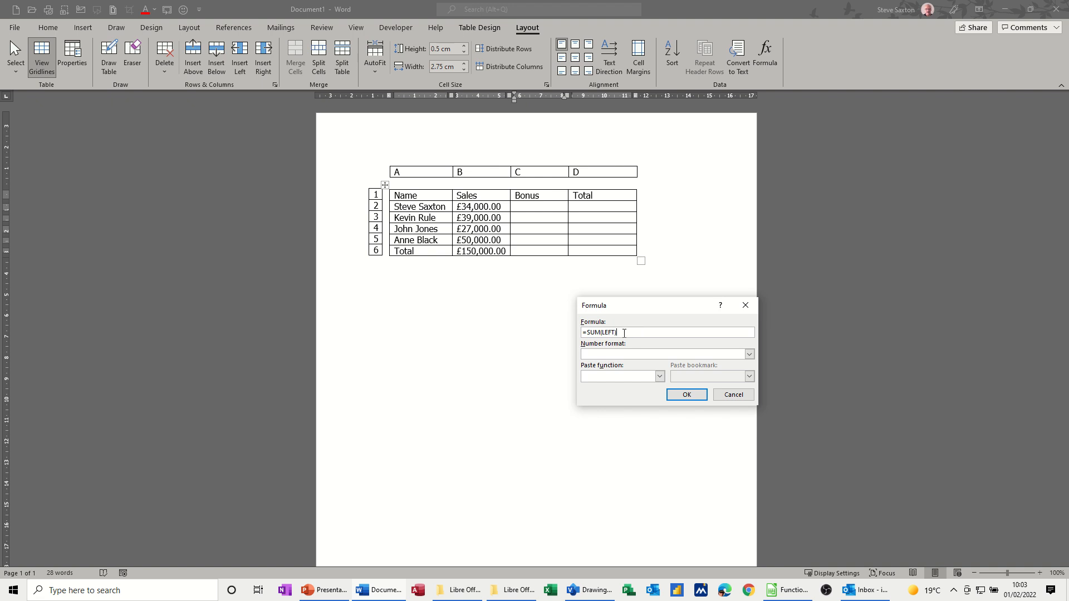
left_click_drag(624, 334, 586, 334)
key("BackSpace")
left_click(621, 379)
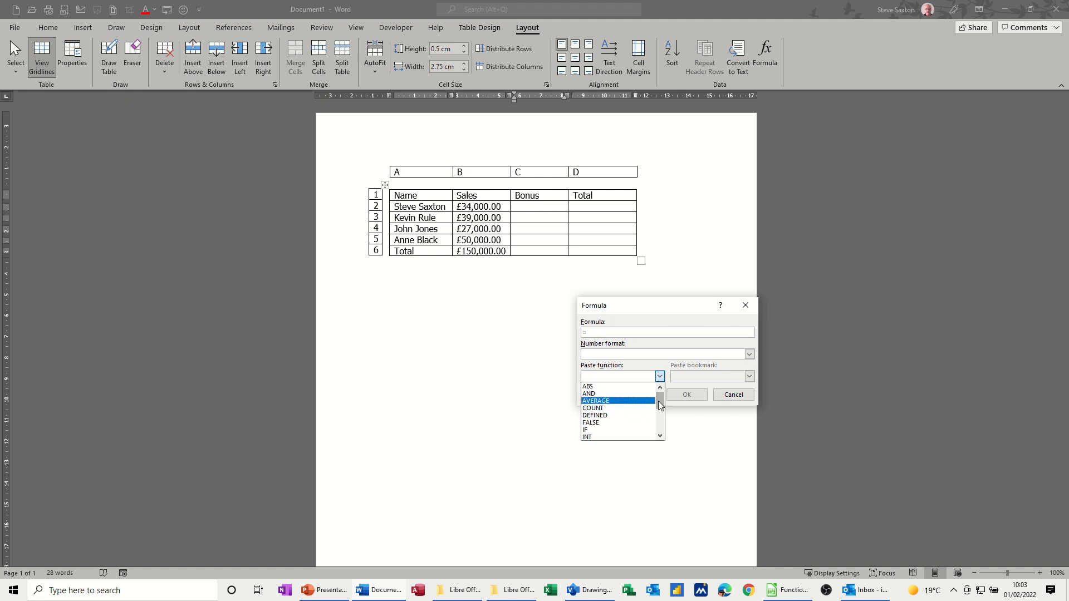
mouse_move(660, 404)
left_mouse_down()
mouse_move(662, 432)
mouse_move(660, 409)
left_mouse_up()
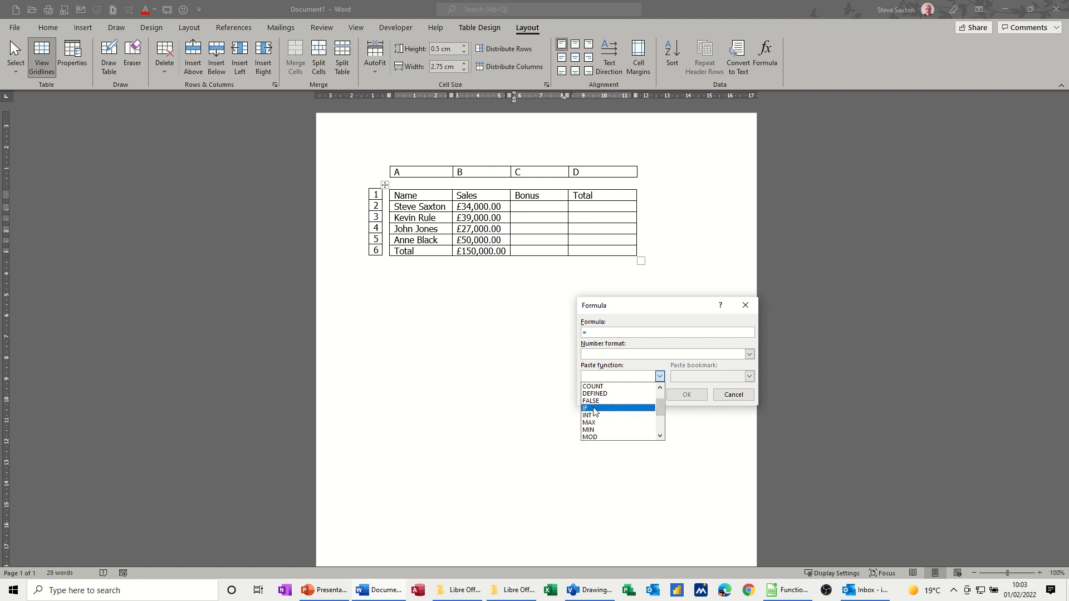
left_click(594, 413)
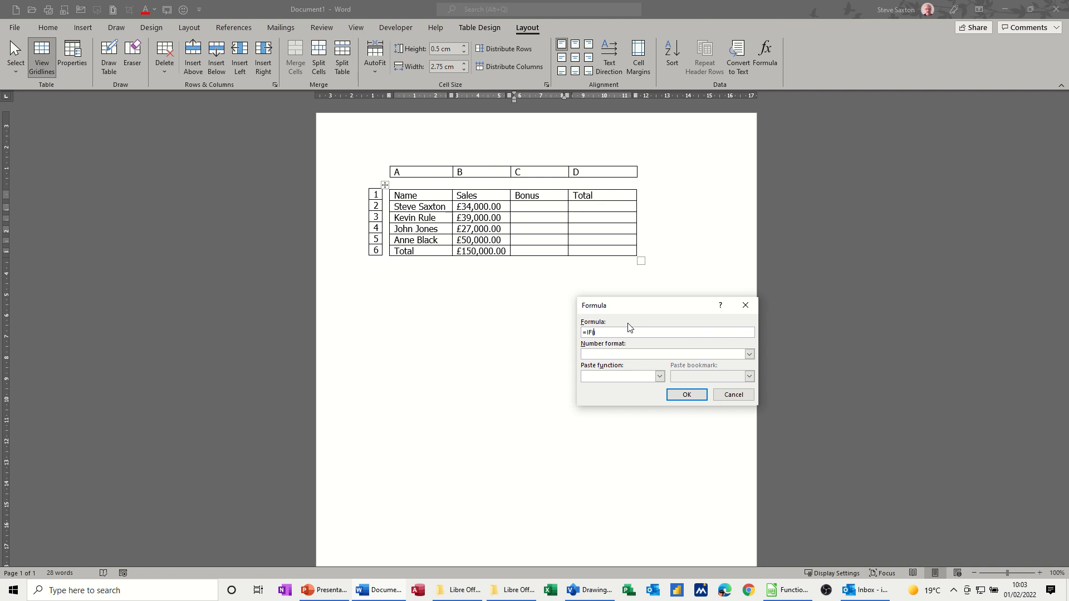
Complete the C2 formula as =IF(b2>30000,b2*.1,0) and insert it with the £#,##0.00;(£#,##0.00) number format
type("b2>30000,b2*.1,0)")
left_click(750, 354)
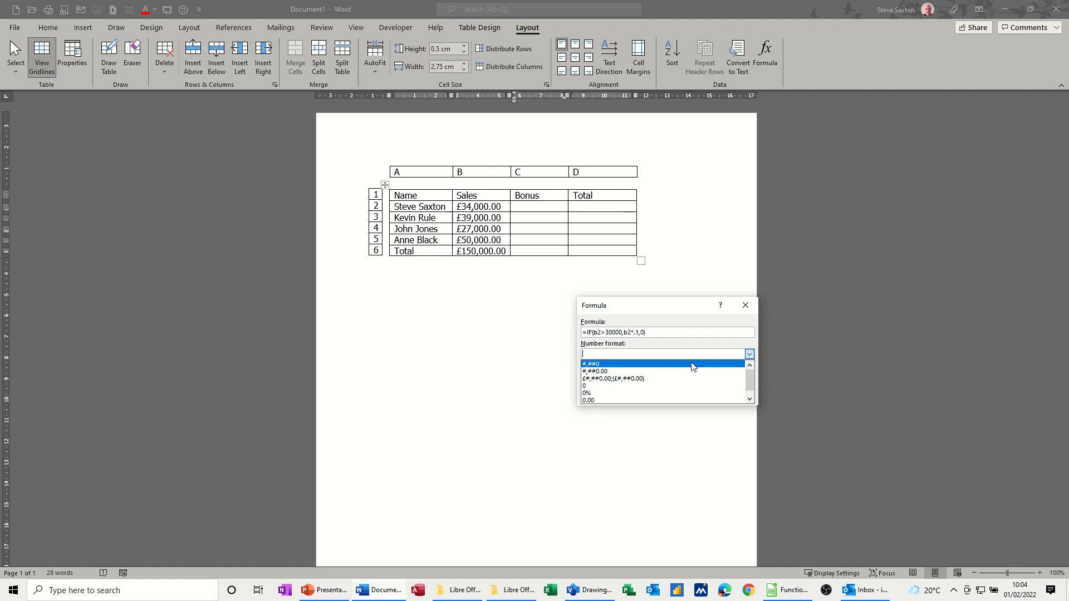
left_click(647, 380)
left_click(686, 394)
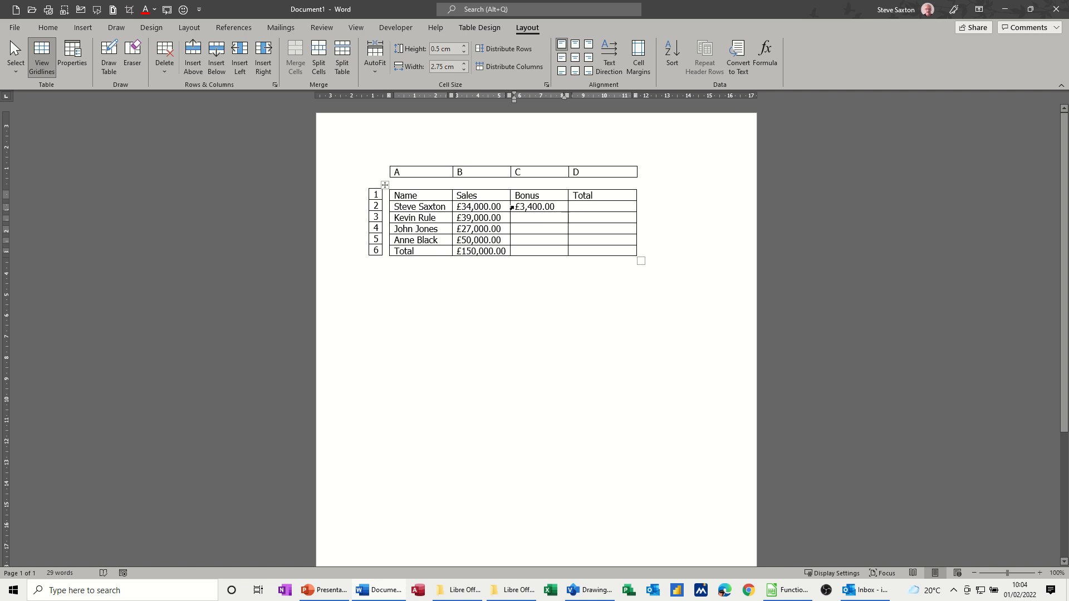
Copy the bonus formula from C2 into C3, C4 and C5, dismissing the paste options
left_click(512, 207)
left_click_drag(529, 210, 530, 220)
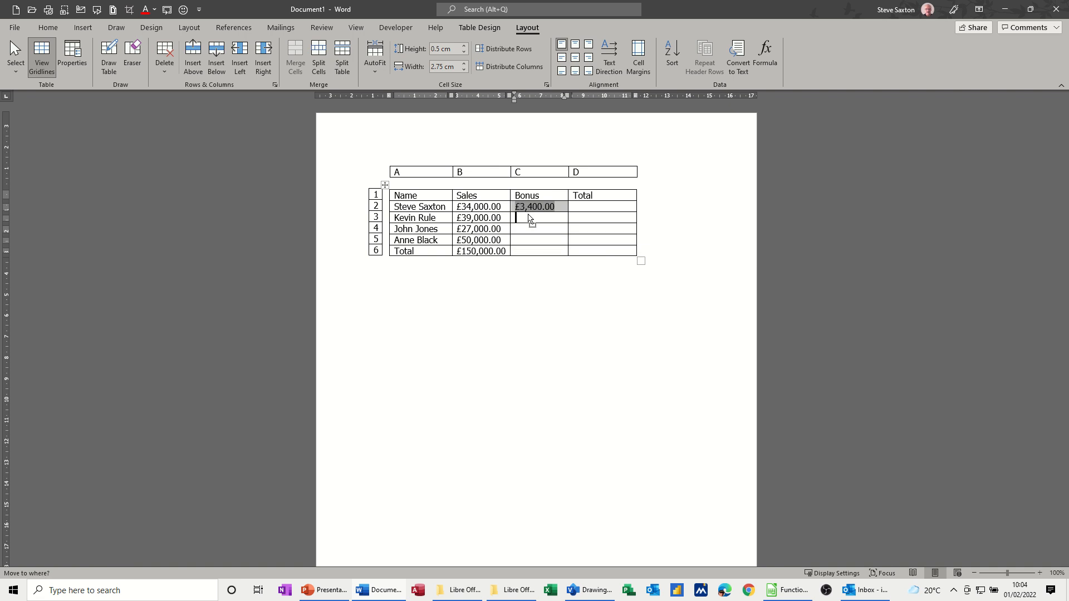
left_click_drag(528, 216, 529, 215)
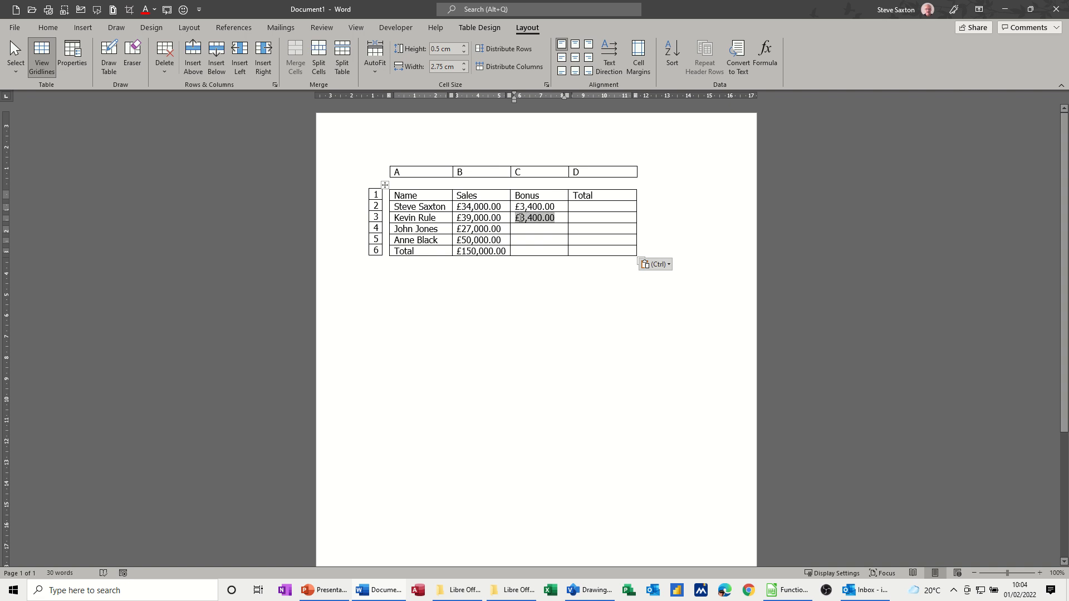
key("ctrl")
key("Escape")
left_click_drag(517, 219, 526, 230)
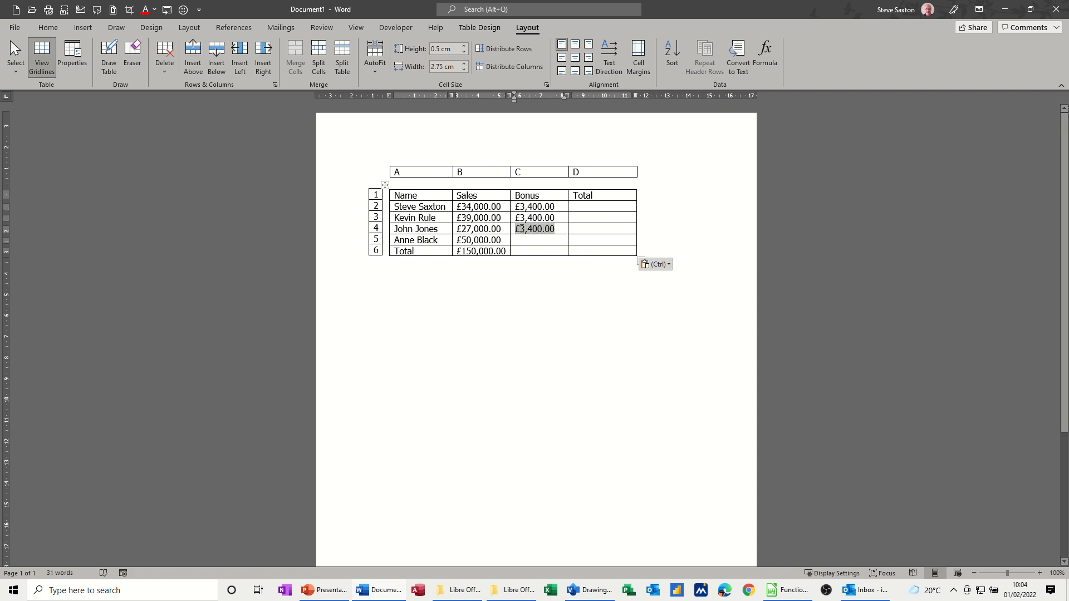
key("ctrl")
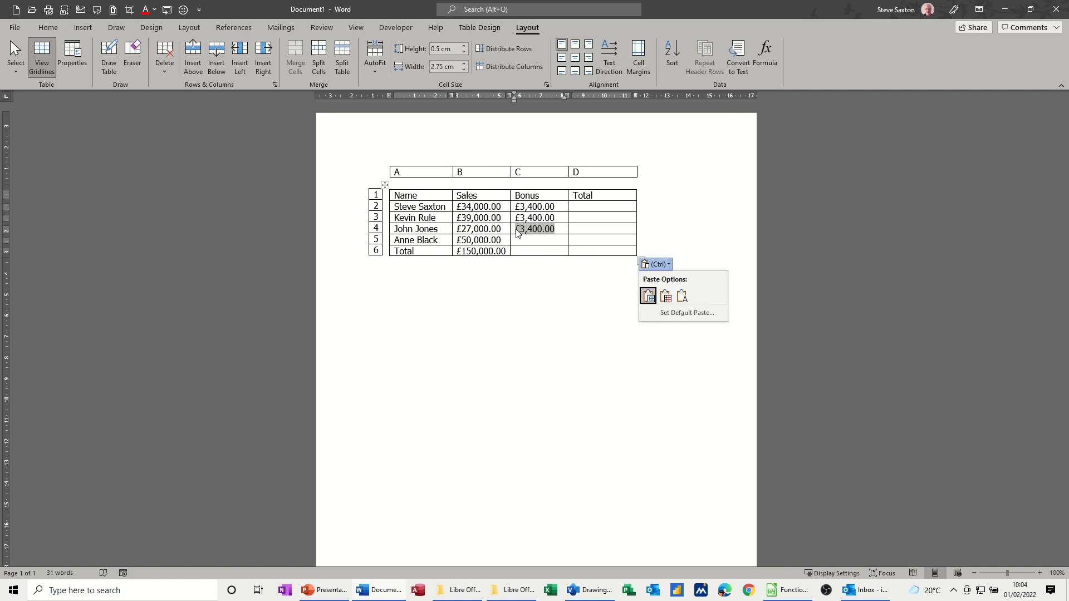
key("Escape")
key("ctrl")
key("Escape")
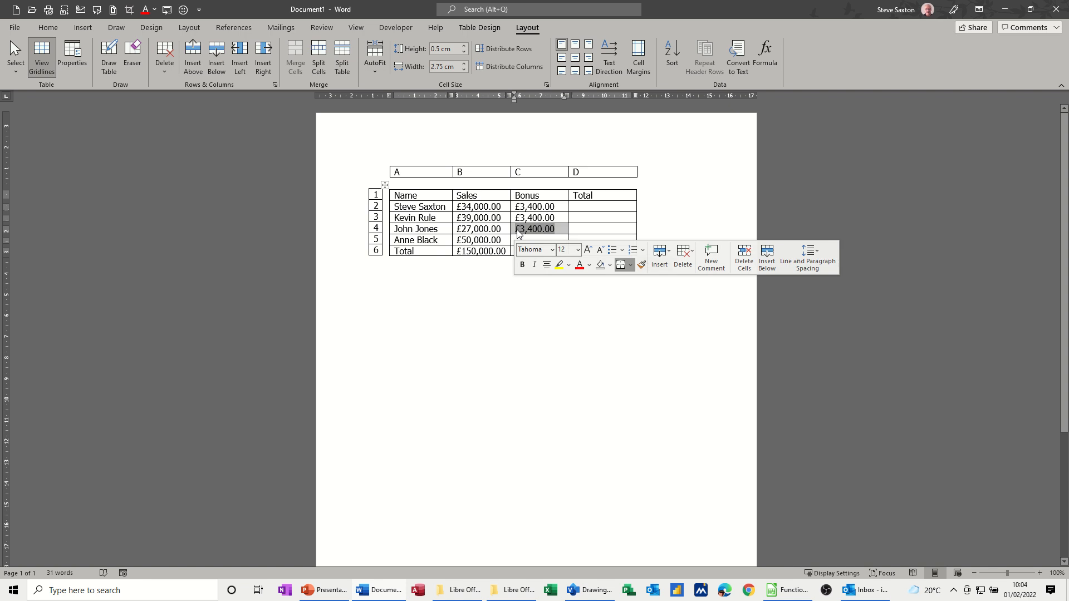
left_click_drag(517, 231, 518, 244)
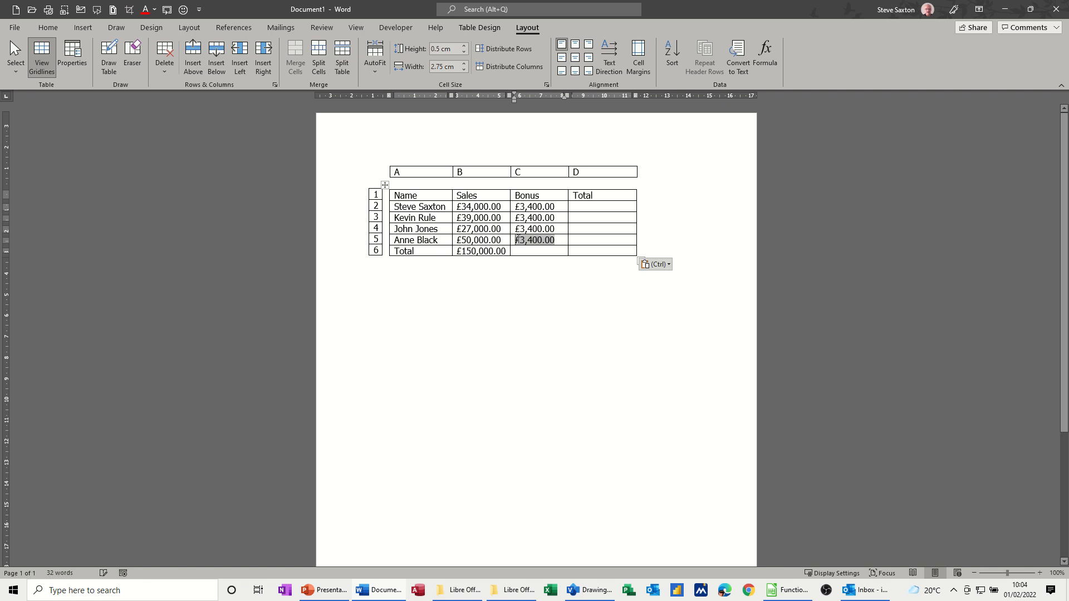
key("ctrl")
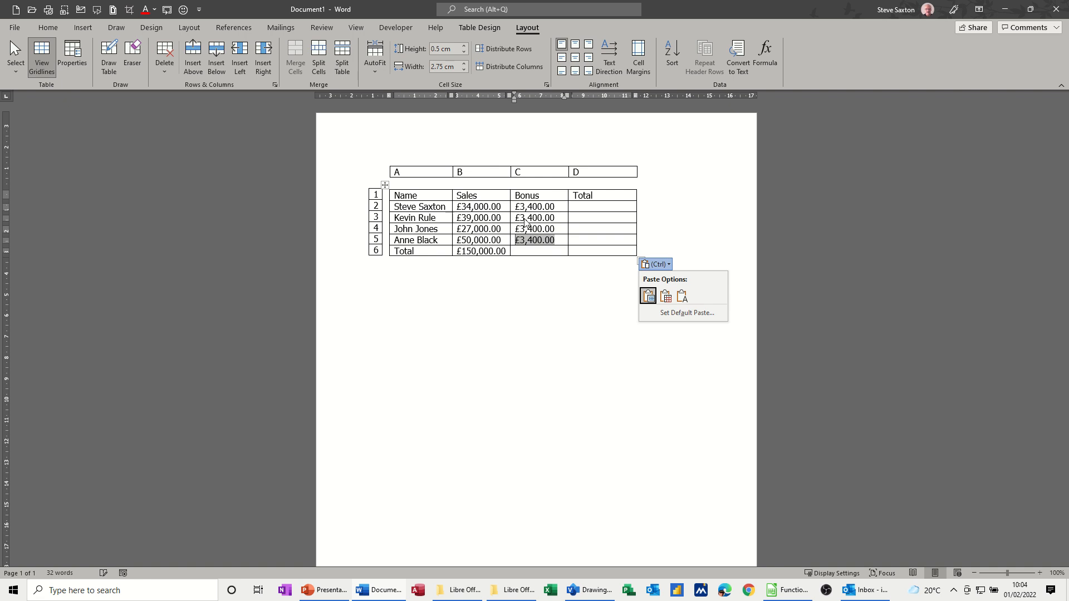
key("Escape")
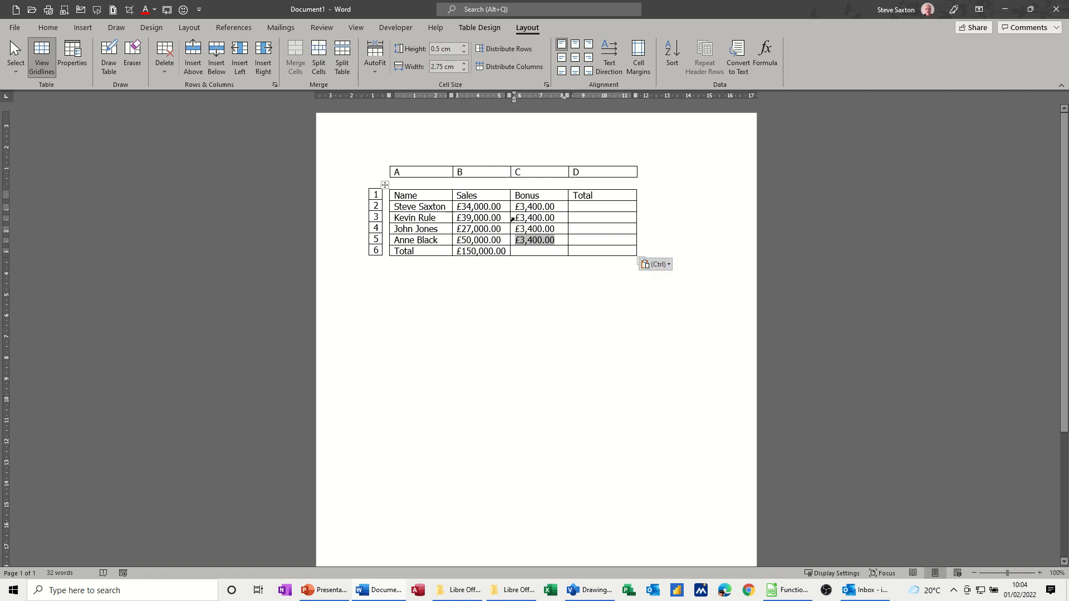
left_click(512, 219)
left_click(763, 58)
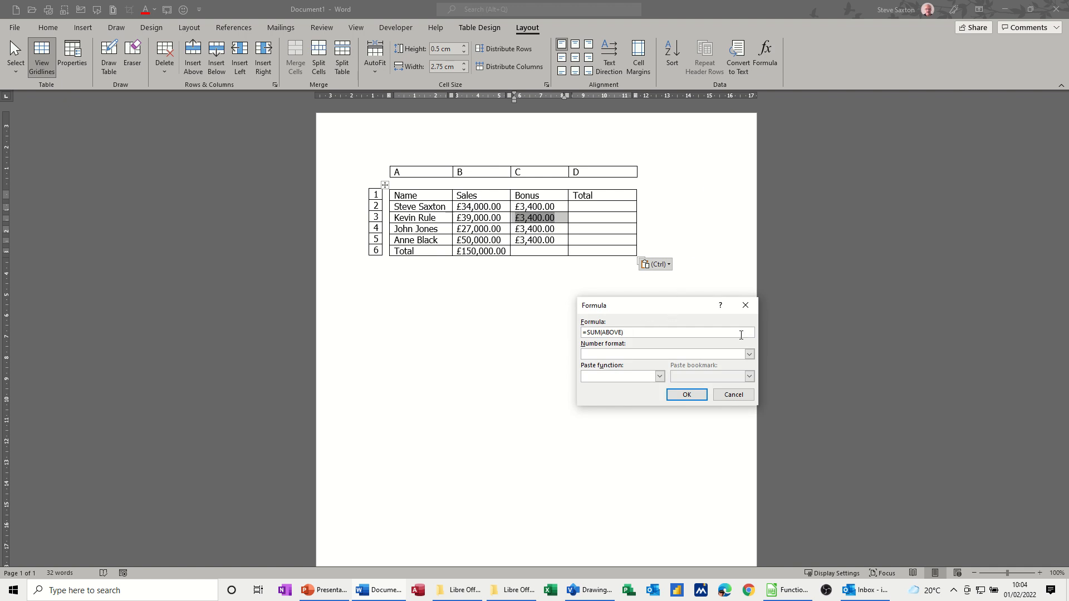
left_click(746, 305)
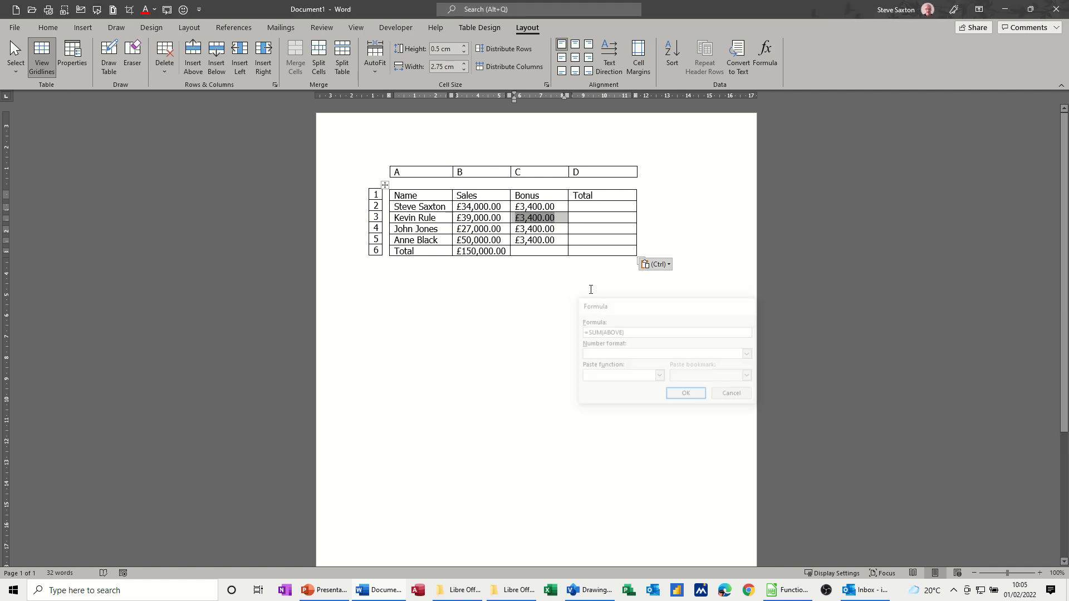
Edit the bonus formula in C3 so that both references point to b3: =IF(b3>30000,b3*.1,0)
left_click(518, 217)
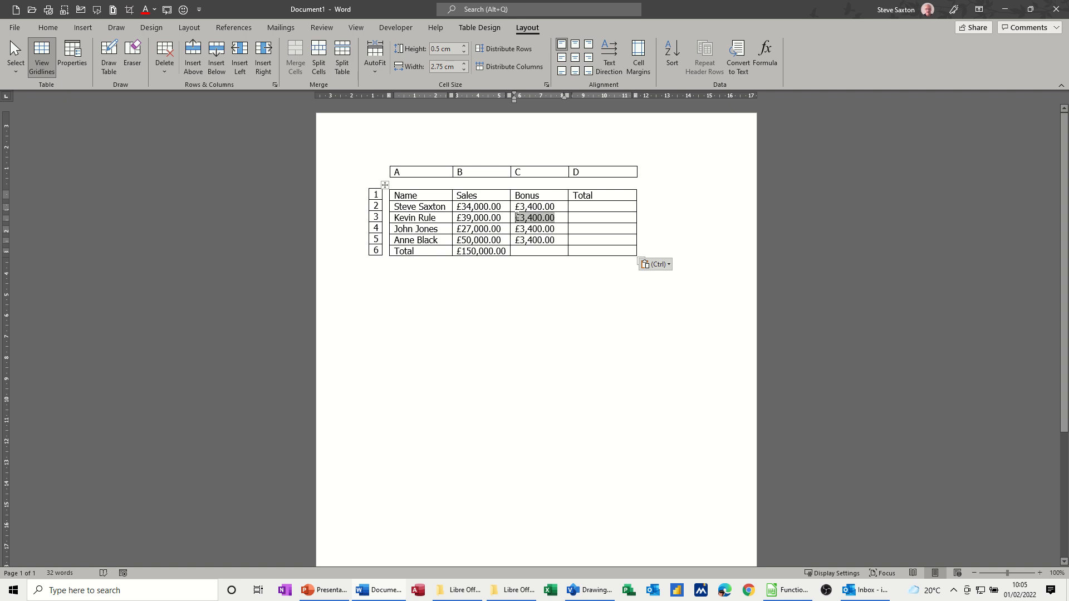
left_click_drag(516, 218, 556, 218)
left_click(766, 52)
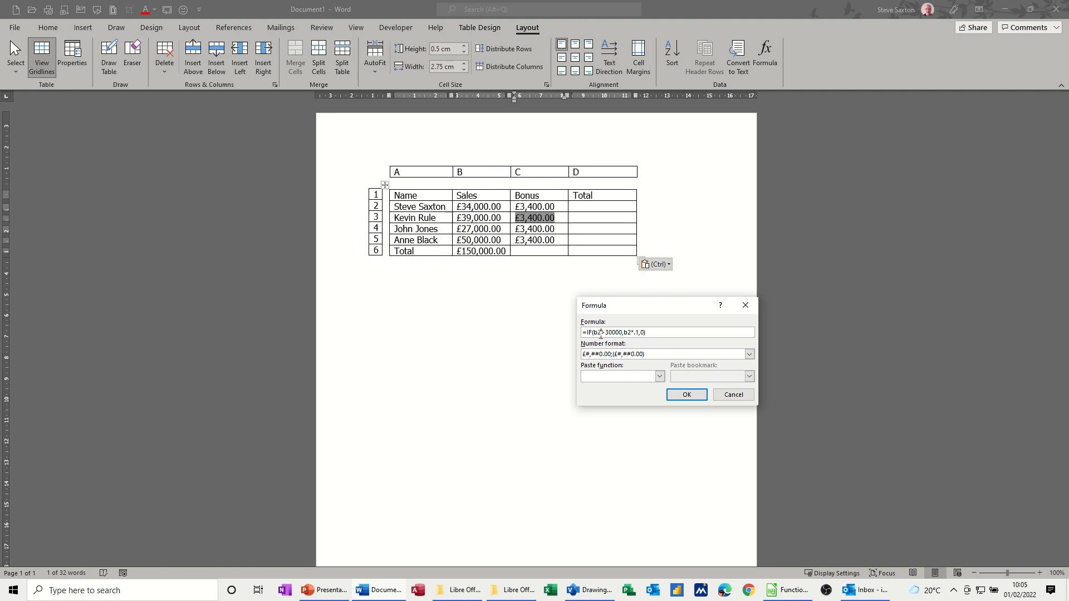
key("BackSpace")
type("3")
left_click(631, 332)
key("BackSpace")
type("3")
left_click(684, 394)
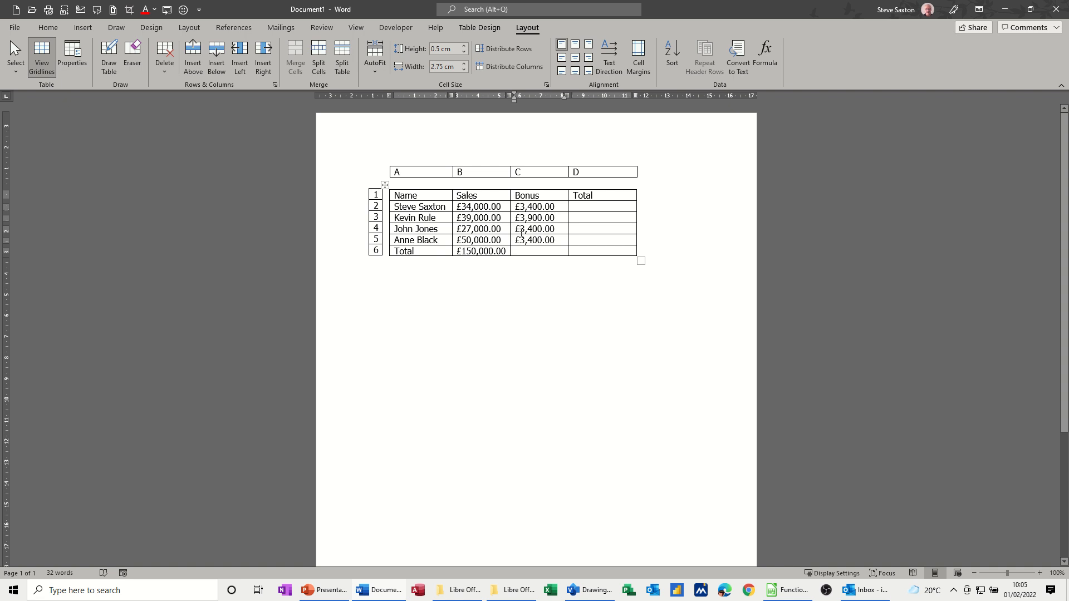
Edit the bonus formula in C4 so that both references point to b4: =IF(b4>30000,b4*.1,0)
left_click_drag(517, 234, 557, 229)
left_click(765, 55)
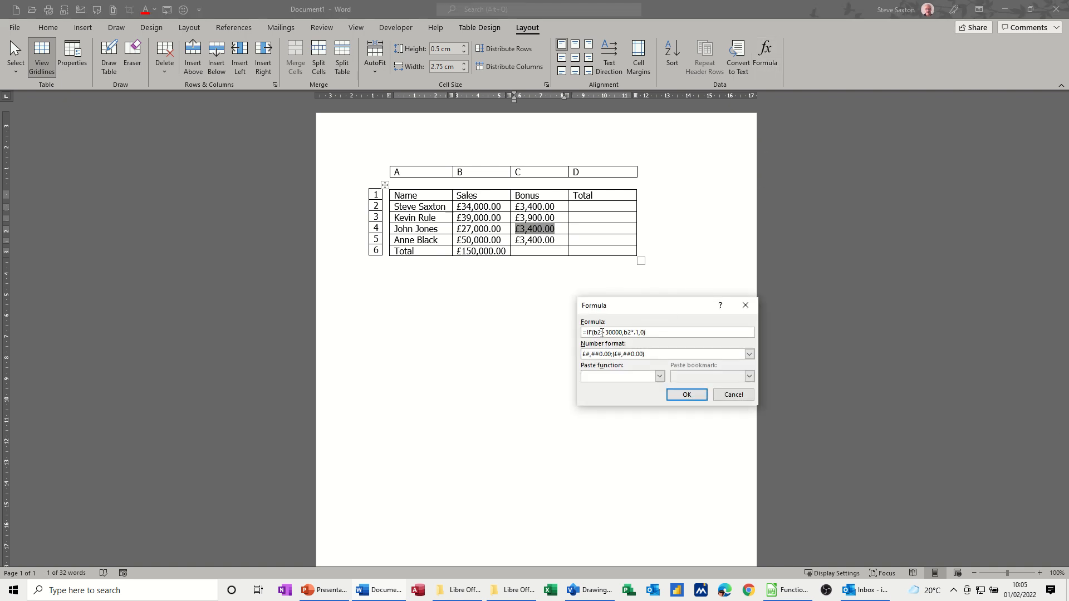
key("Delete")
type("4")
left_click(629, 333)
key("Delete")
type("4")
left_click(674, 397)
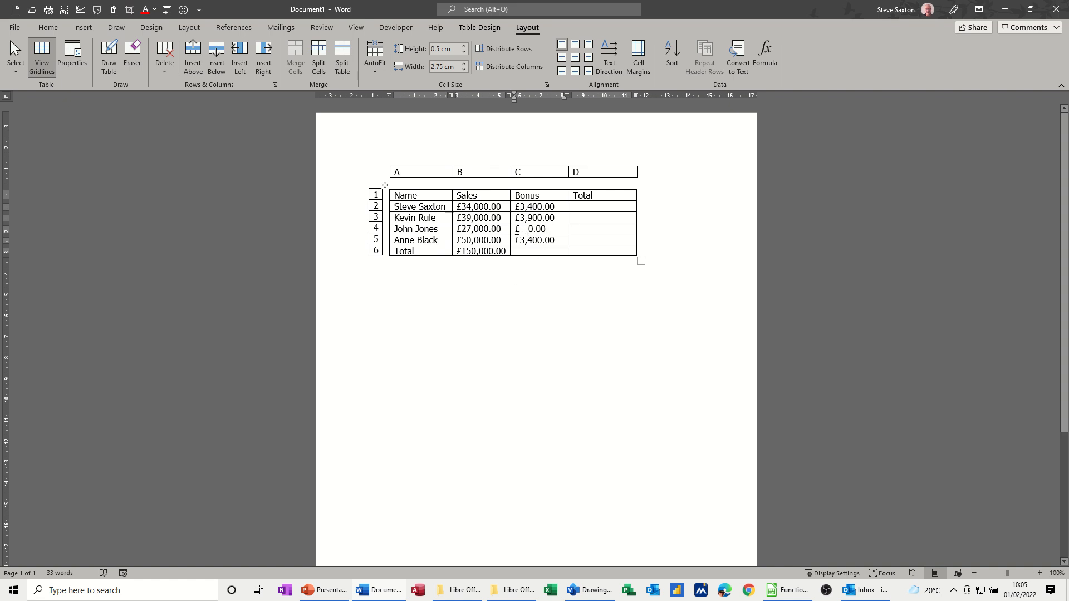
Edit the bonus formula in C5 so that both references point to b5: =IF(b5>30000,b5*.1,0)
left_click_drag(516, 232, 526, 231)
left_click_drag(517, 240, 554, 240)
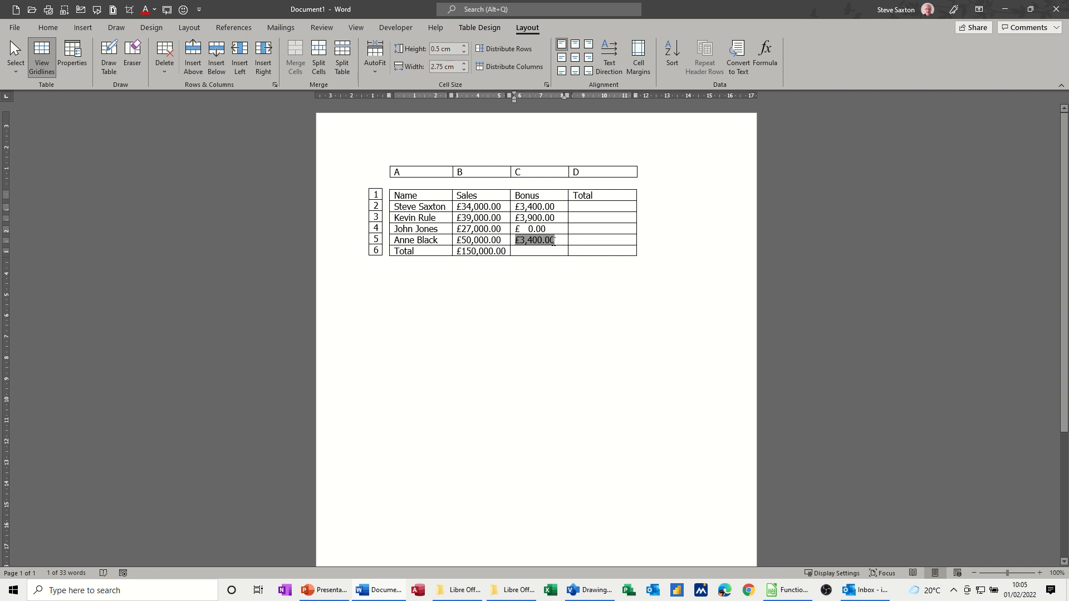
left_click(765, 55)
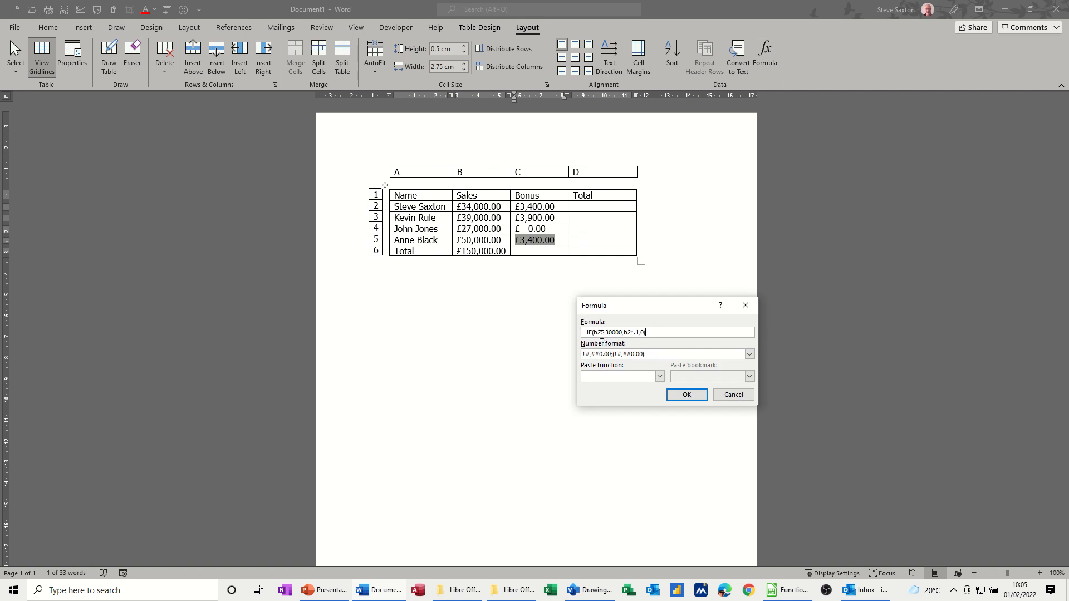
left_click(602, 334)
key("BackSpace")
type("5")
left_click(632, 335)
key("BackSpace")
type("5")
left_click(679, 396)
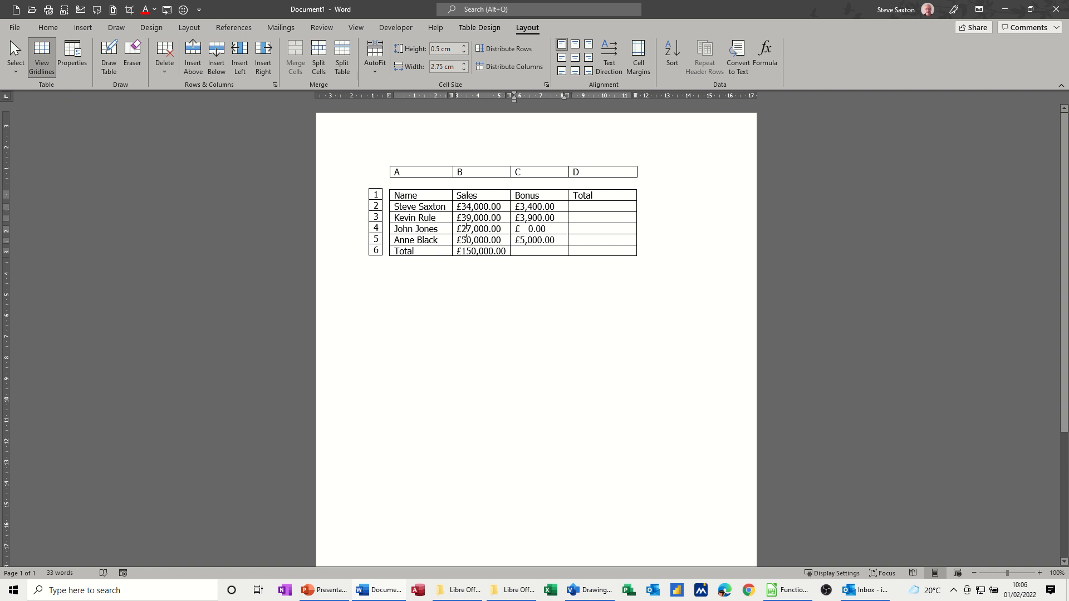
Change the sales figure in B4 to £37,000.00 and update all formula fields in the document
mouse_move(465, 231)
left_mouse_down()
mouse_move(469, 240)
mouse_move(471, 232)
left_mouse_up()
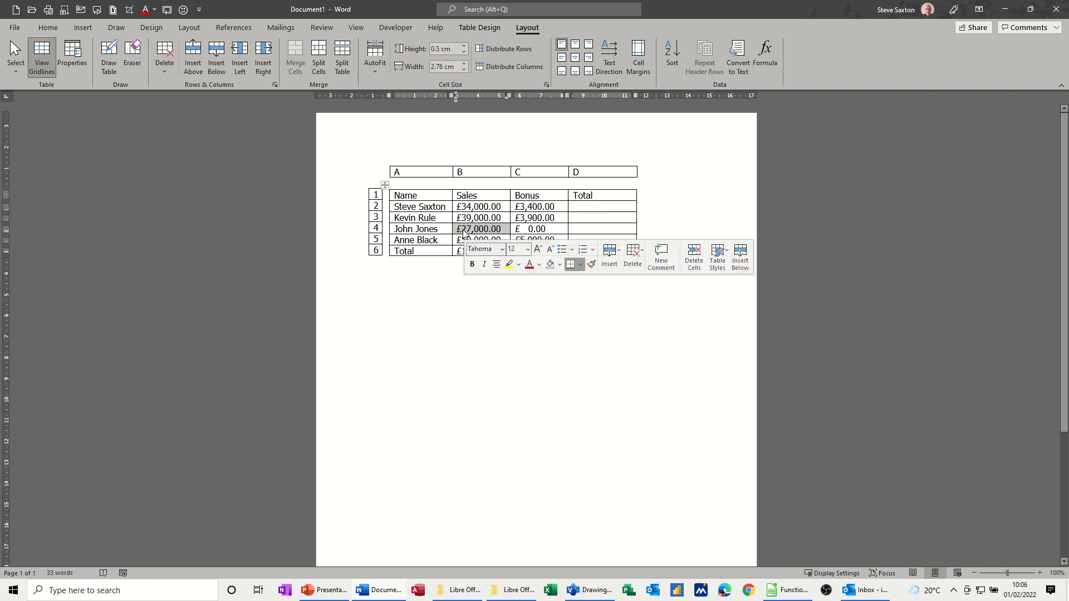
left_click(463, 230)
key("Delete")
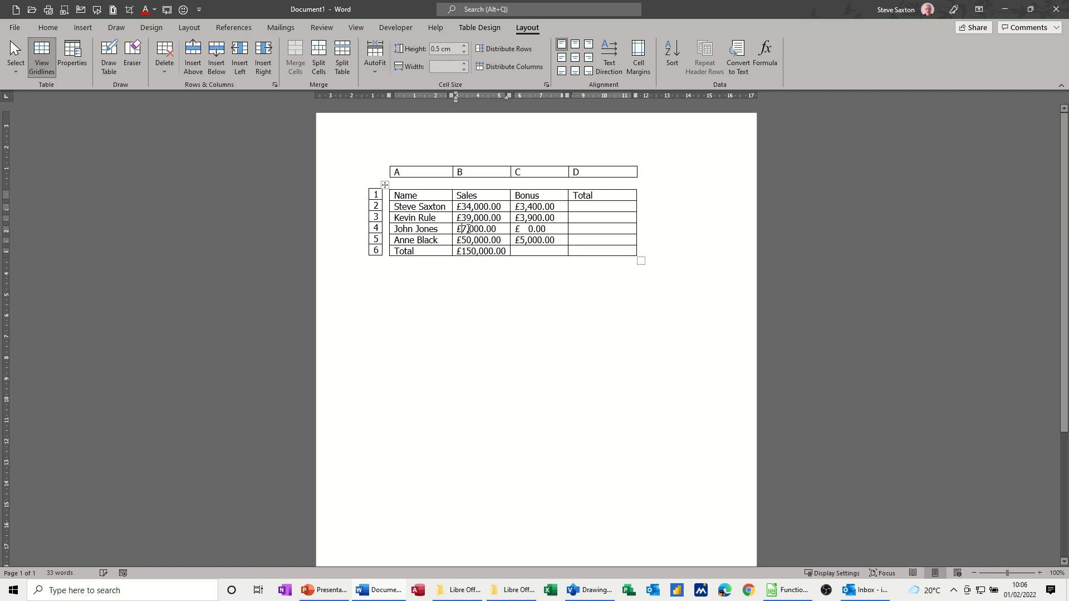
type("3")
key("ctrl+a")
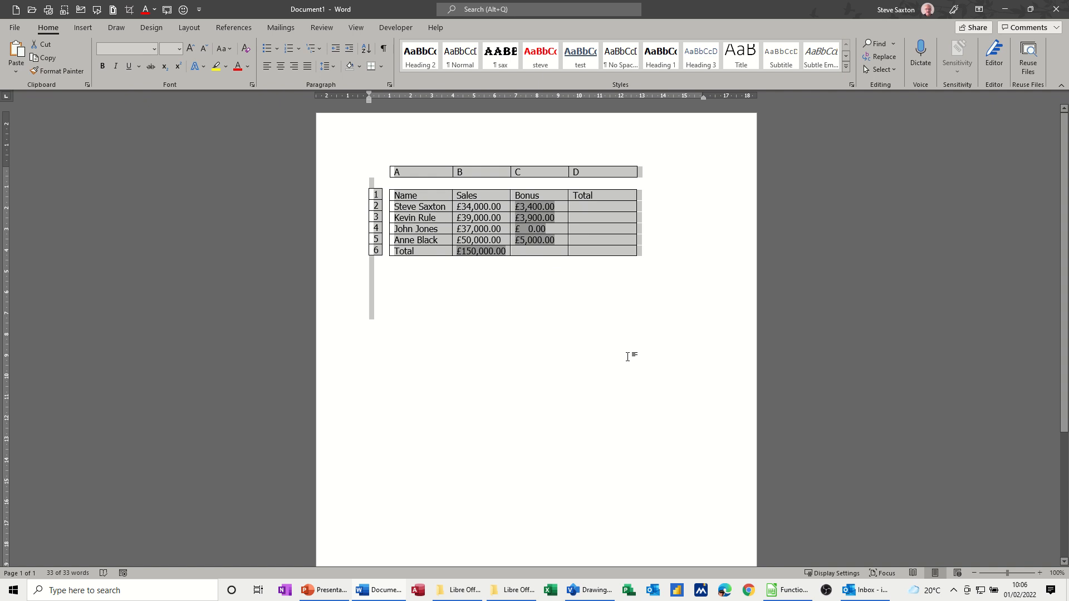
key("F9")
Total the Bonus column in C6 with =SUM(ABOVE) and the £#,##0.00;(£#,##0.00) number format
left_click(526, 253)
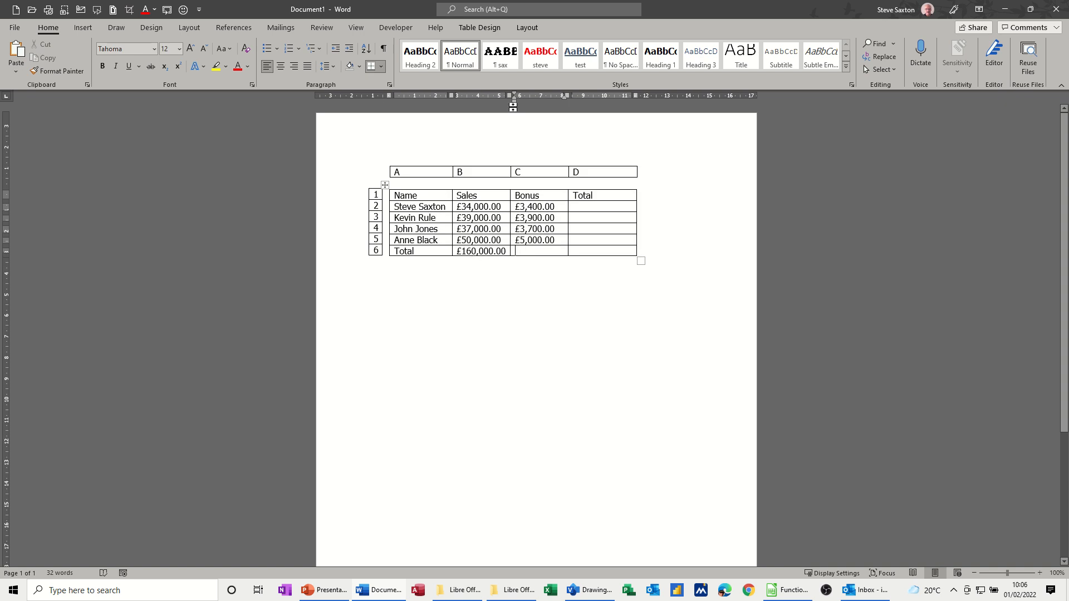
left_click(526, 27)
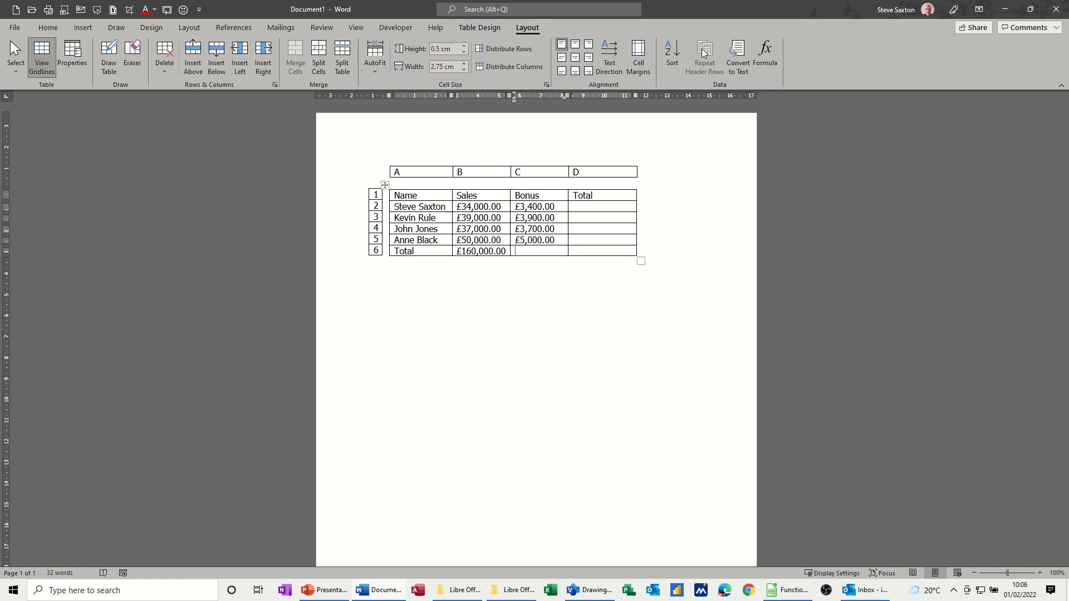
left_click(765, 55)
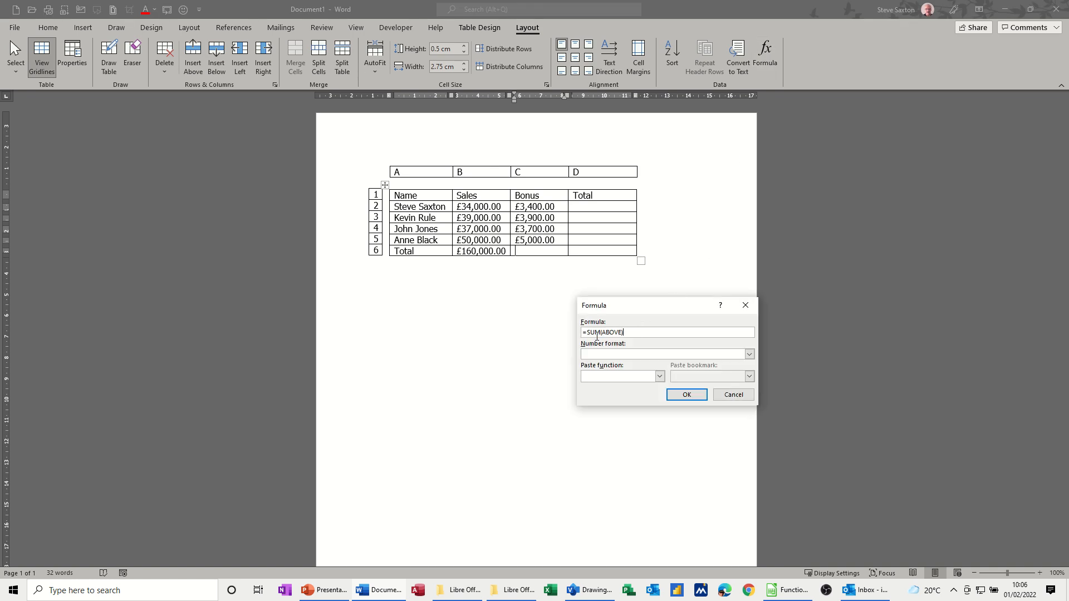
left_click(749, 355)
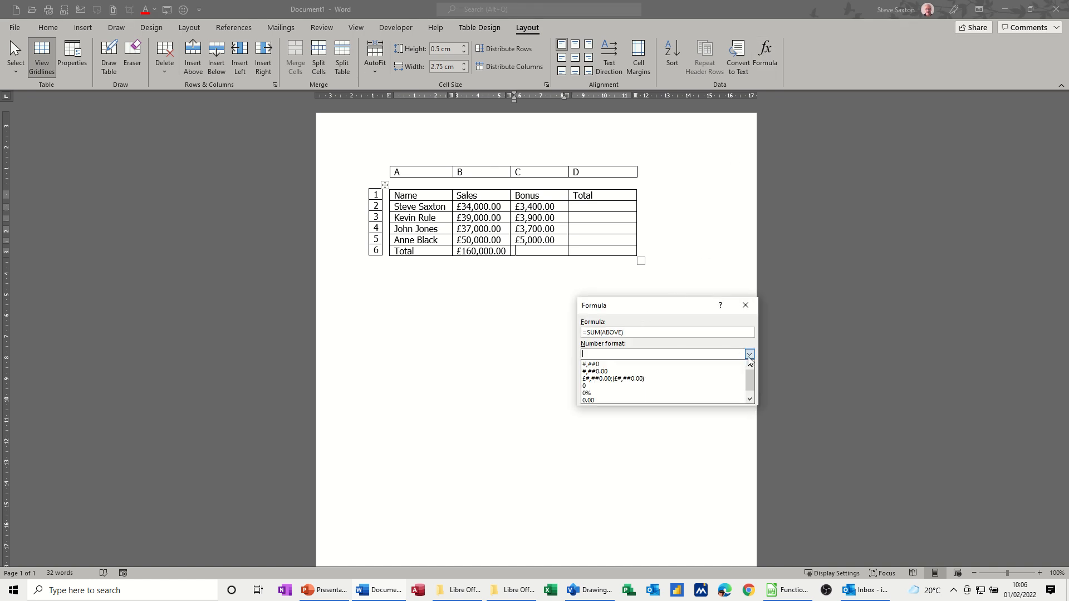
left_click(652, 379)
left_click(687, 395)
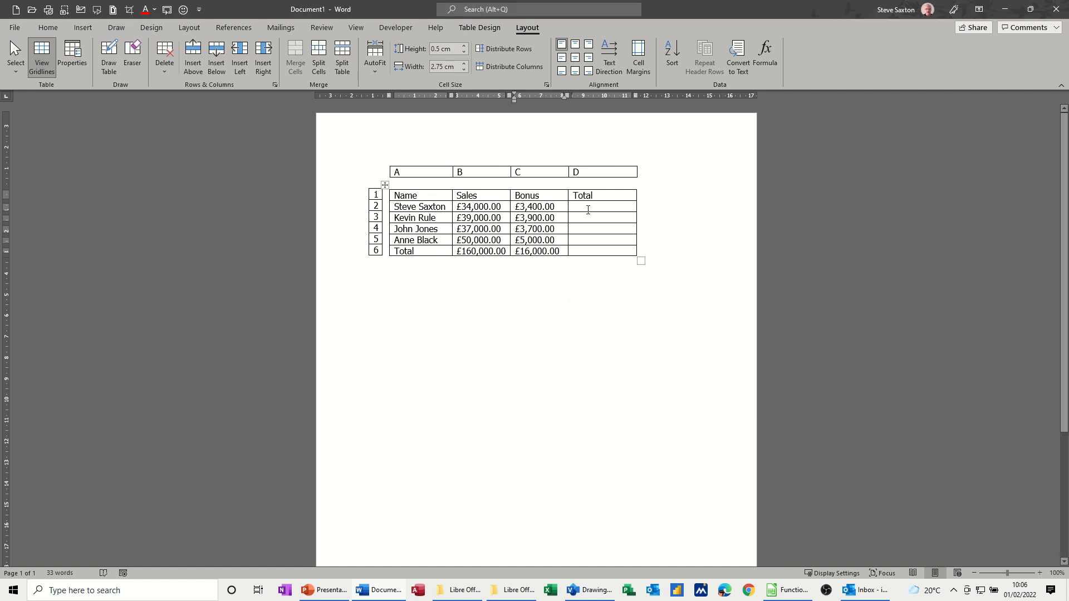
Add sales and bonus in D2 with =SUM(LEFT) and the £#,##0.00;(£#,##0.00) number format
left_click(588, 209)
left_click(765, 56)
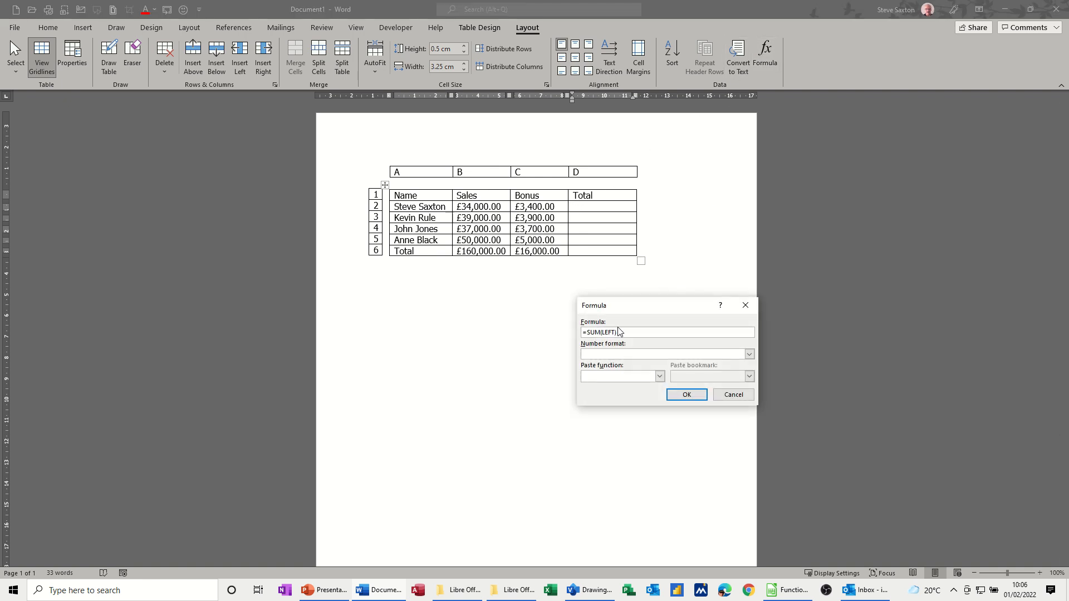
left_click(749, 354)
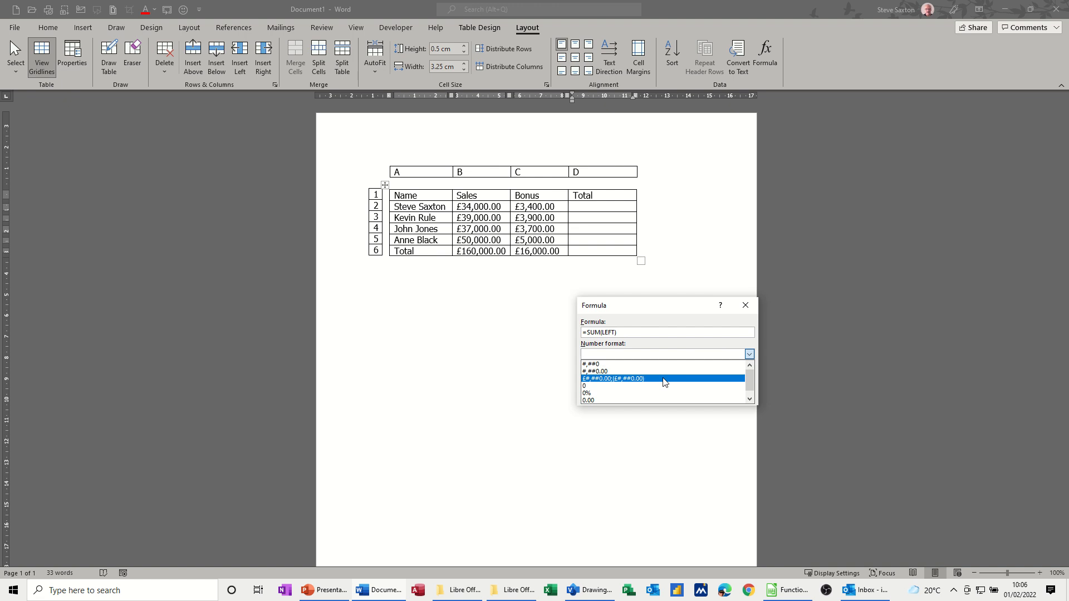
left_click(663, 382)
left_click(691, 396)
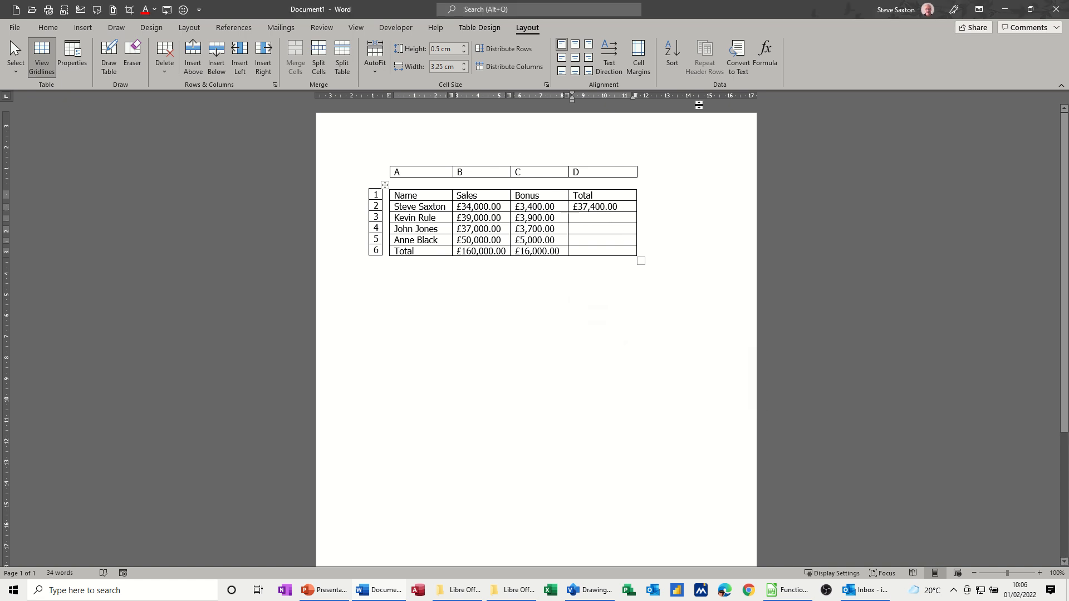
Try =SUM(ABOVE) with the £#,##0.00;(£#,##0.00) number format in D3, and clear the cell
left_click(765, 56)
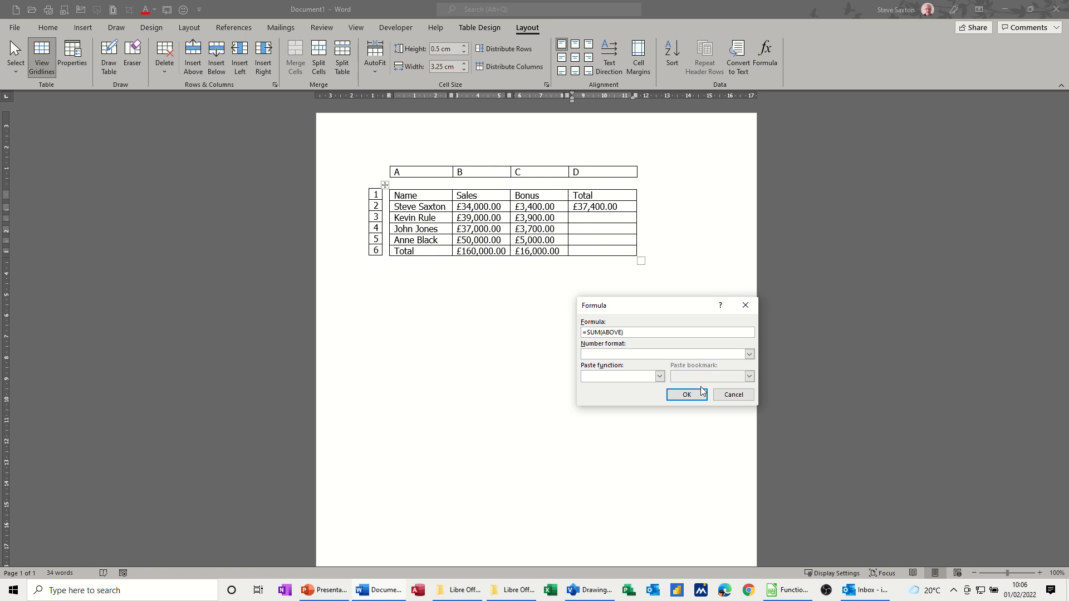
left_click(749, 354)
left_click(672, 381)
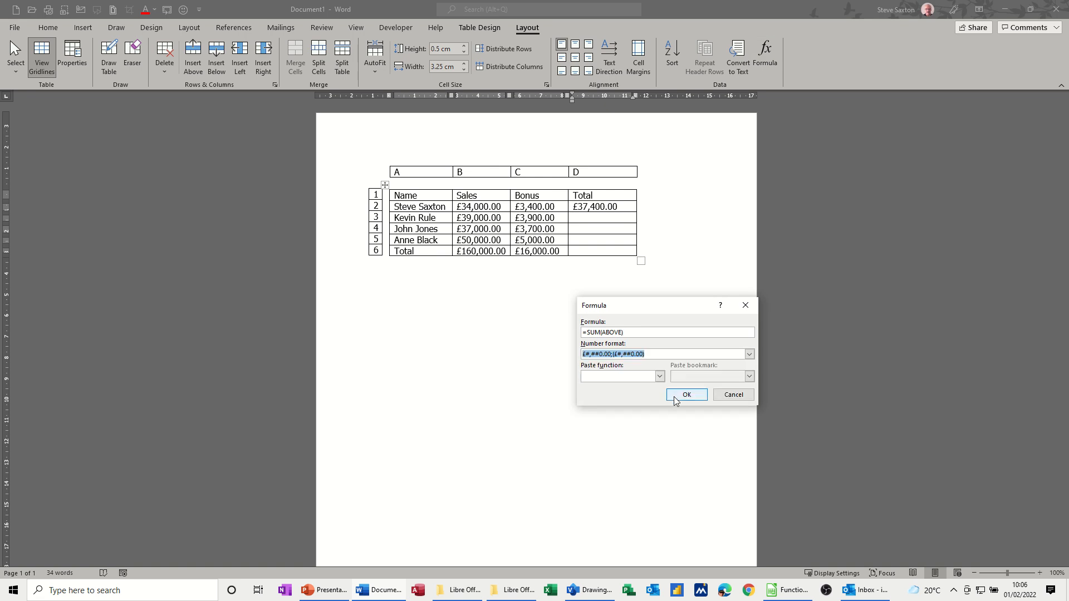
left_click(688, 394)
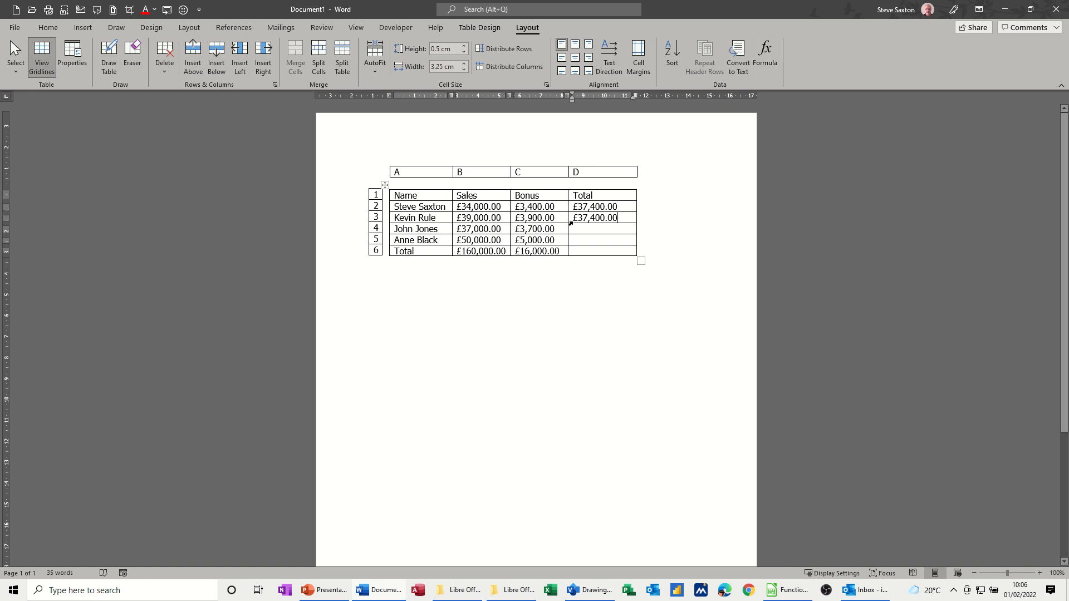
left_click(570, 224)
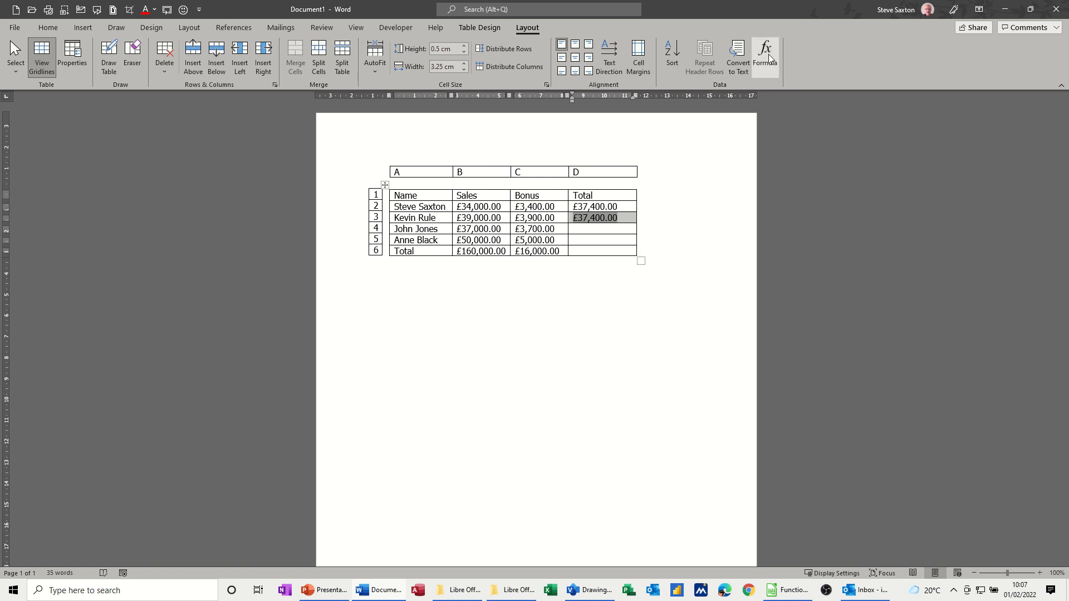
key("Delete")
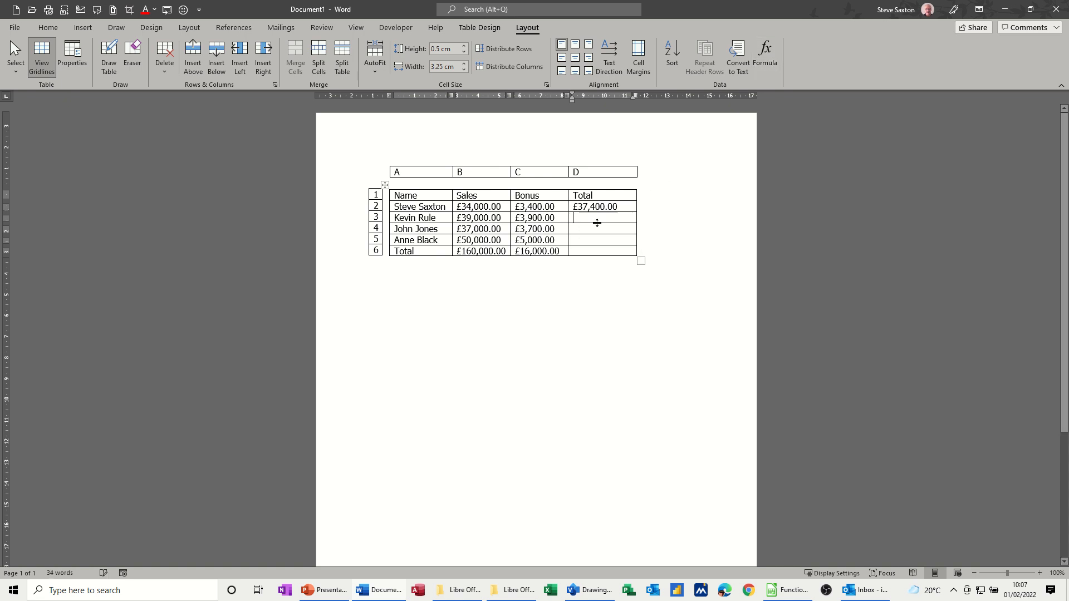
Insert =SUM(left) in D3 with the £#,##0.00;(£#,##0.00) number format
left_click(761, 60)
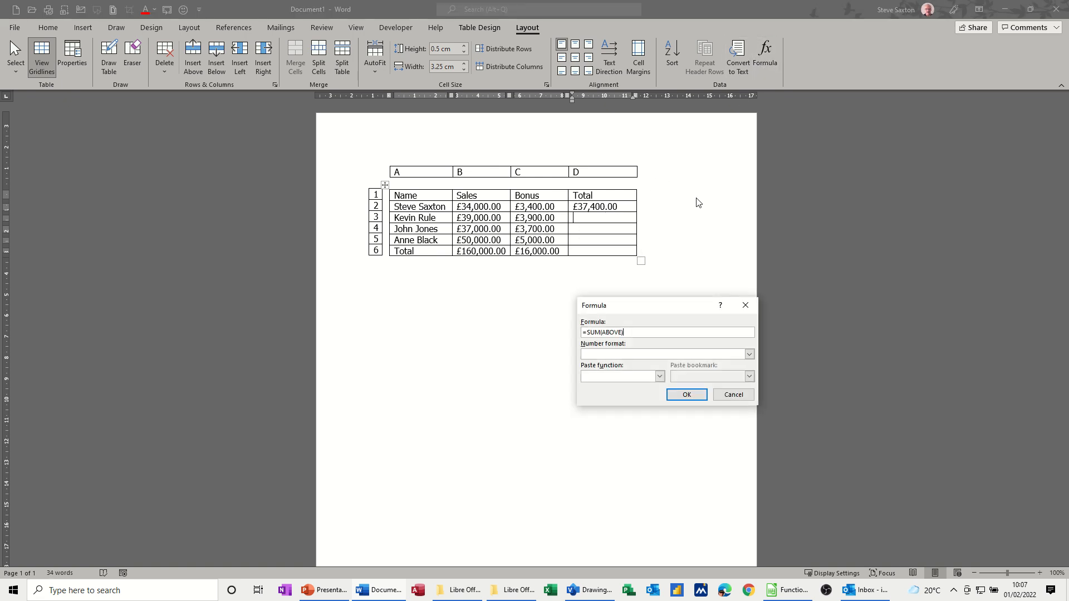
double_click(610, 332)
type("left")
left_click(749, 355)
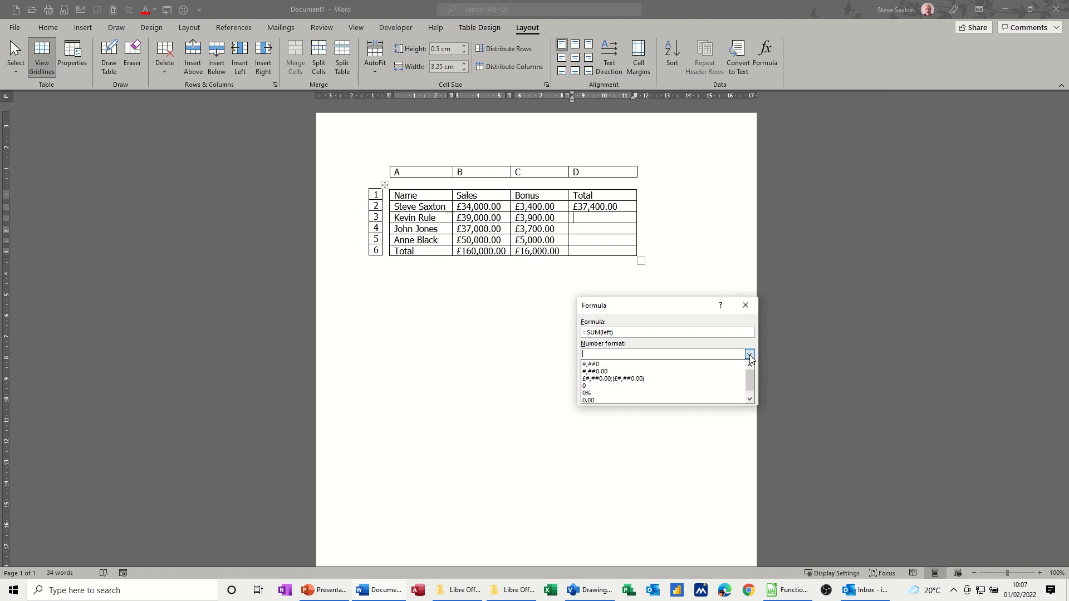
left_click(649, 378)
left_click(687, 393)
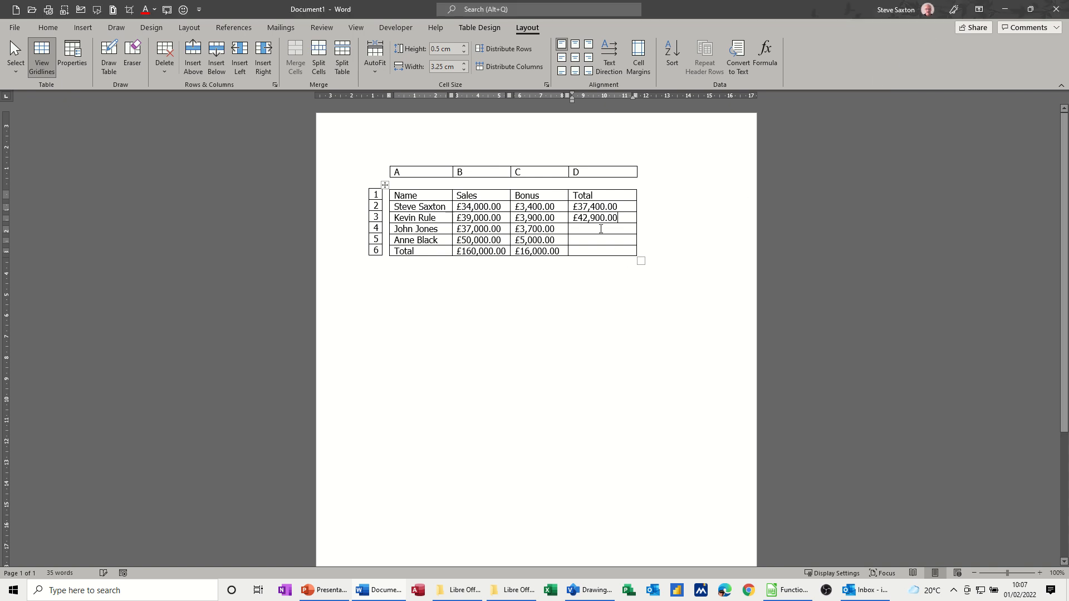
Insert =SUM(left) in D4 with the £#,##0.00;(£#,##0.00) number format
left_click(765, 54)
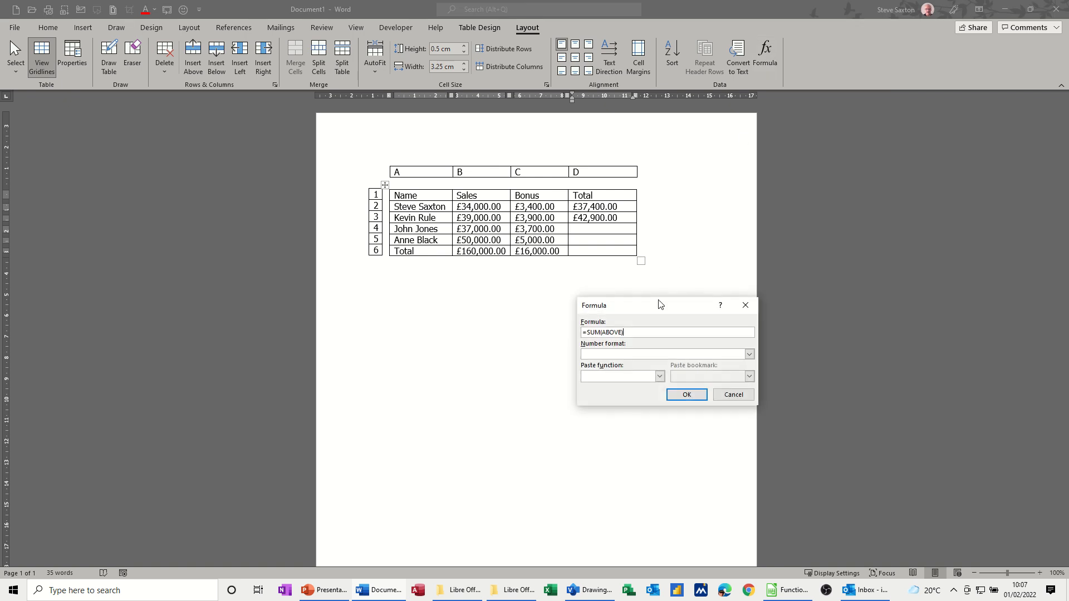
double_click(612, 334)
type("(left")
left_click(750, 355)
left_click(663, 376)
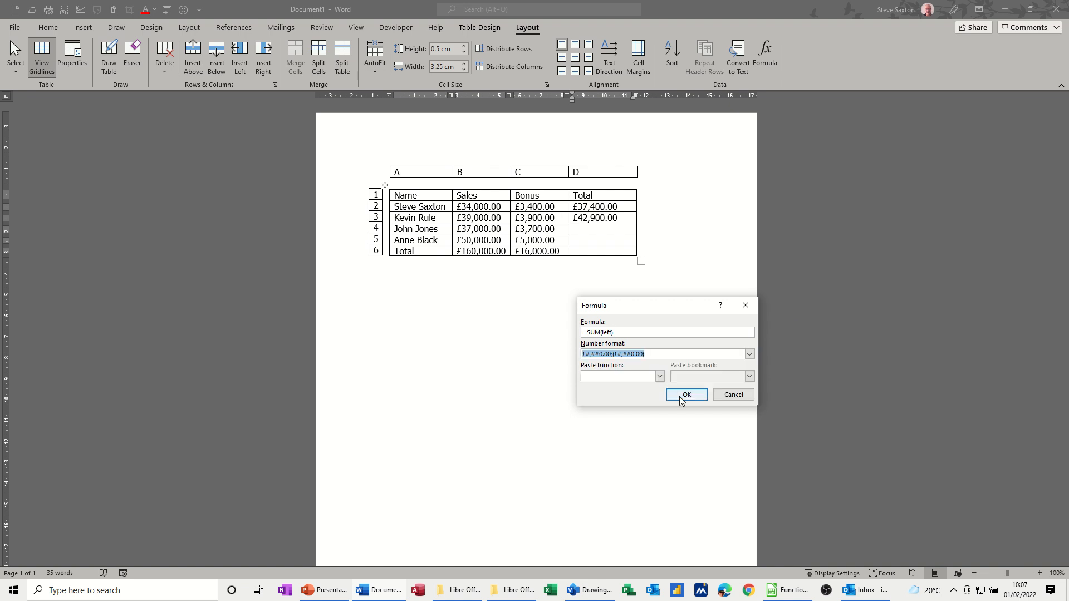
left_click(686, 394)
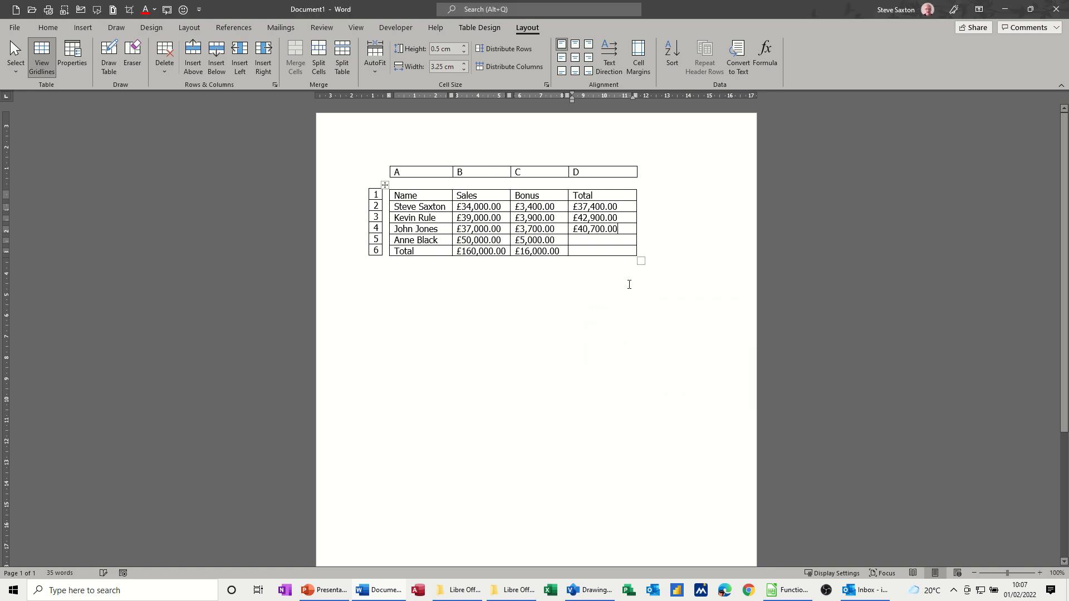
Insert =SUM(left) in D5 with the £#,##0.00;(£#,##0.00) number format
left_click(765, 56)
double_click(613, 331)
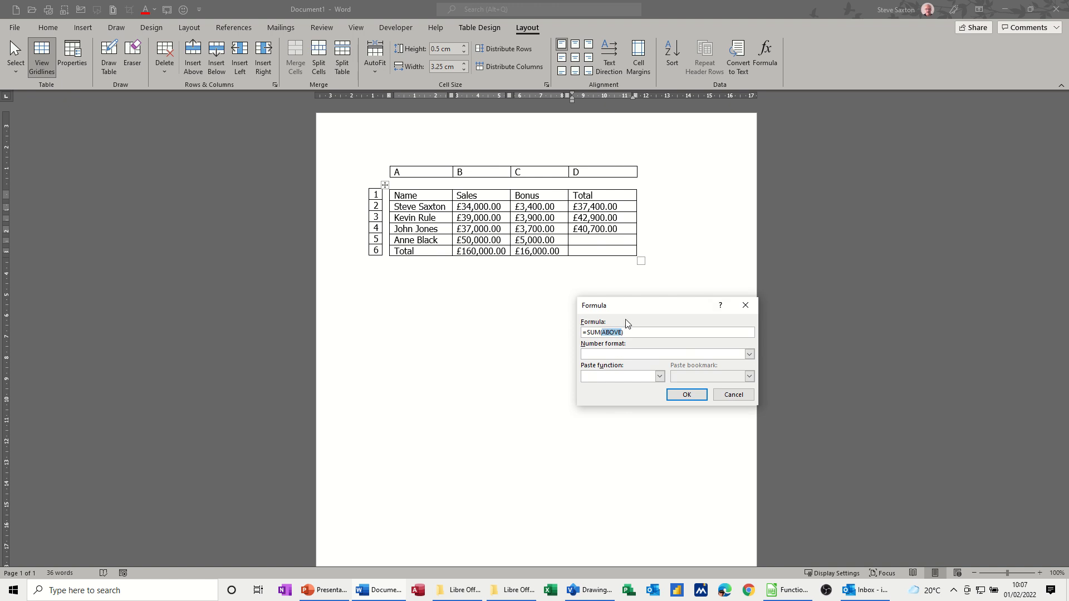
type("left")
left_click(750, 354)
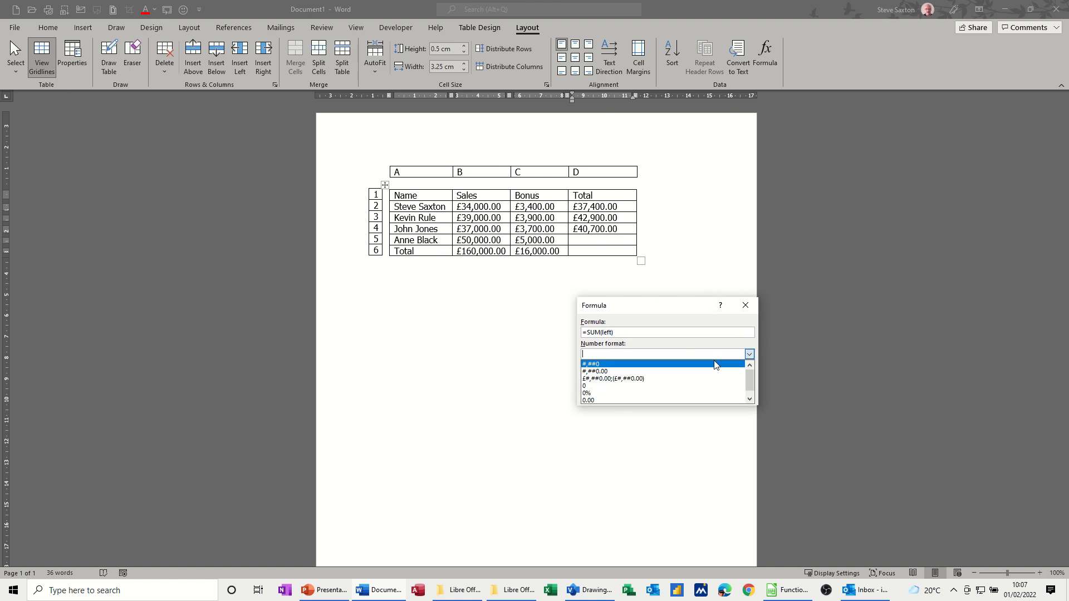
left_click(657, 378)
left_click(688, 397)
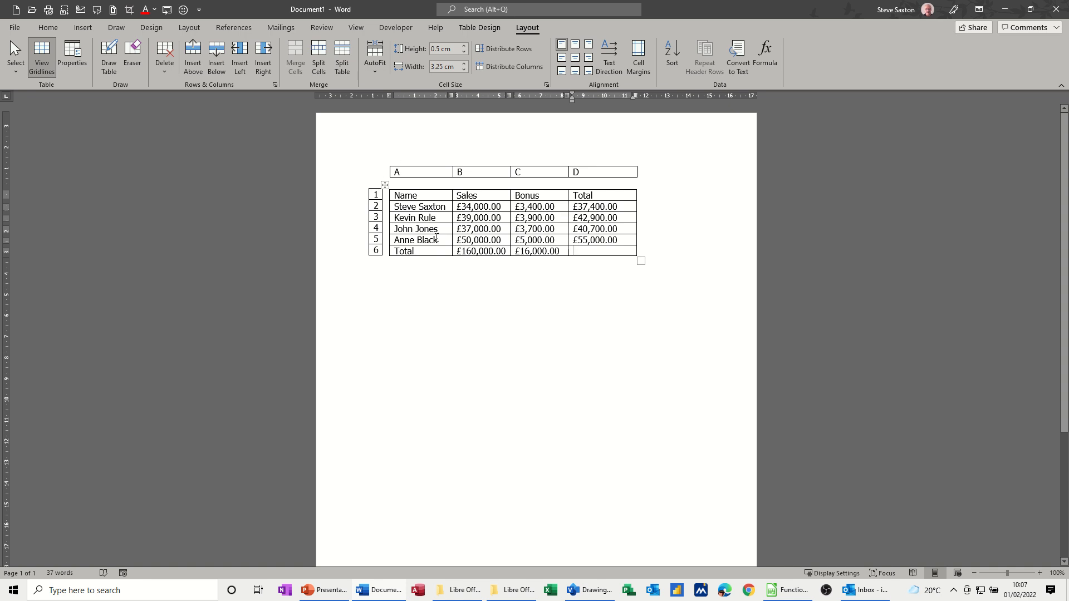
Total the last column in D6 with =SUM(ABOVE) and the £#,##0.00;(£#,##0.00) number format
left_click(769, 57)
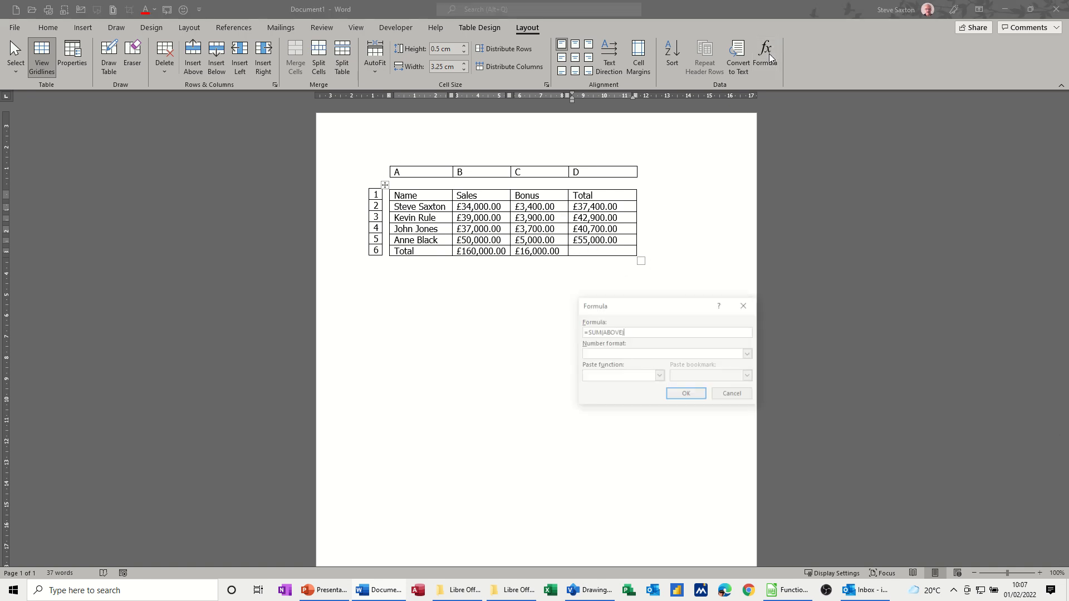
left_click(749, 354)
left_click(657, 378)
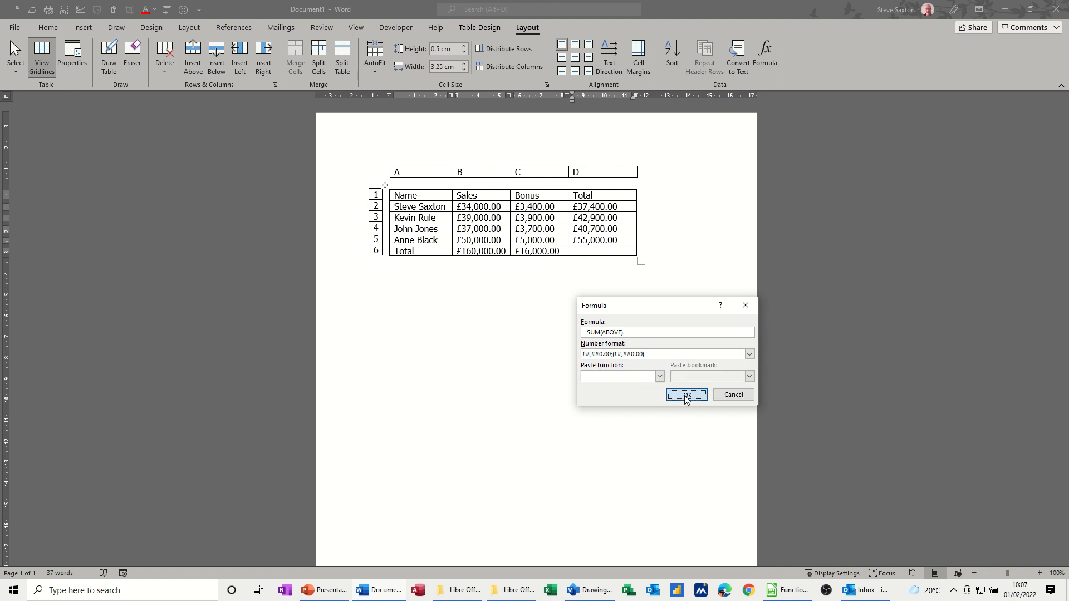
left_click(687, 394)
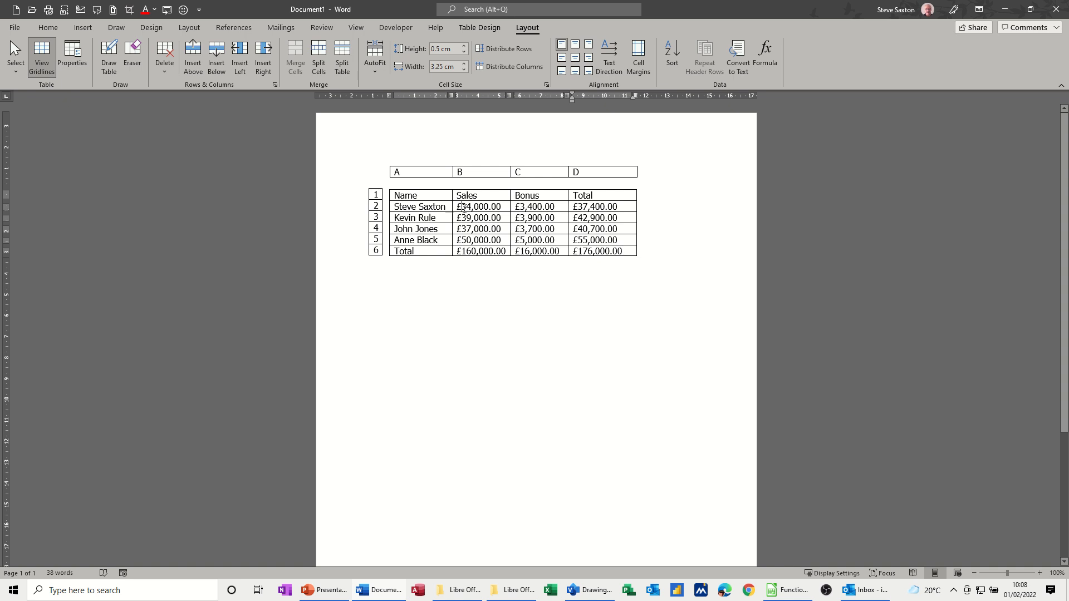
Change the sales figure in B2 to £54,000.00 and update all formula fields in the document
right_click(464, 210)
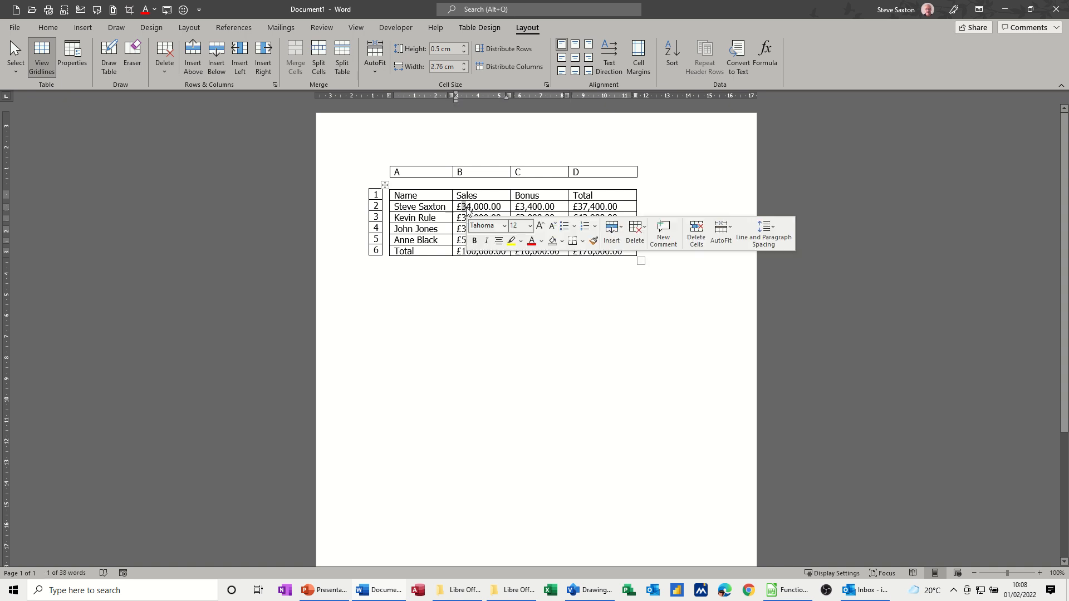
key("Escape")
type("5")
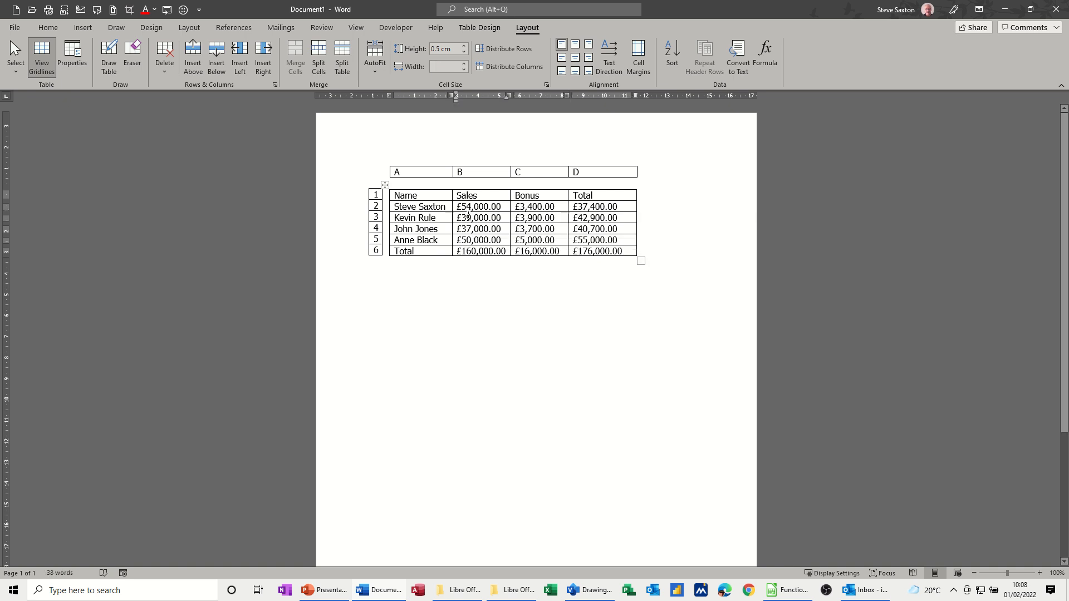
key("ctrl+a")
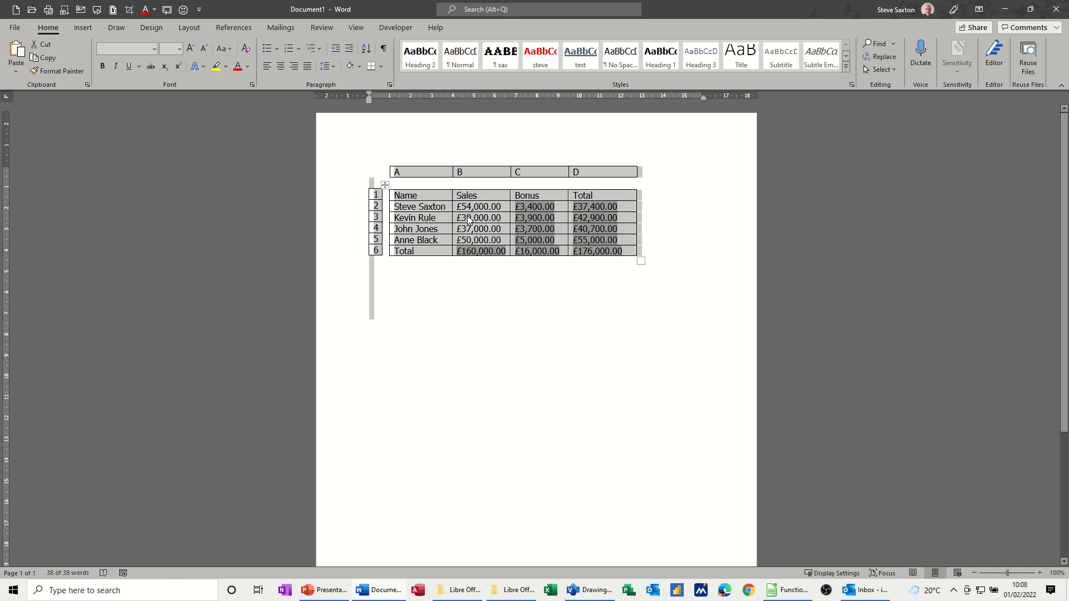
key("F9")
left_click(533, 209)
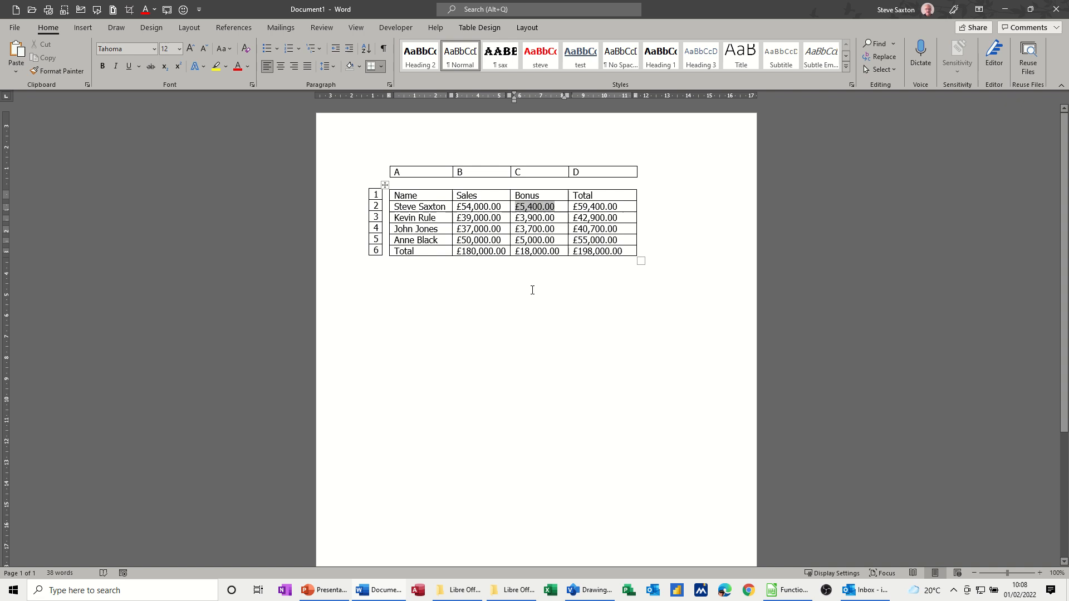
Insert an embedded Excel spreadsheet in the empty paragraph below the sales table
left_click(447, 299)
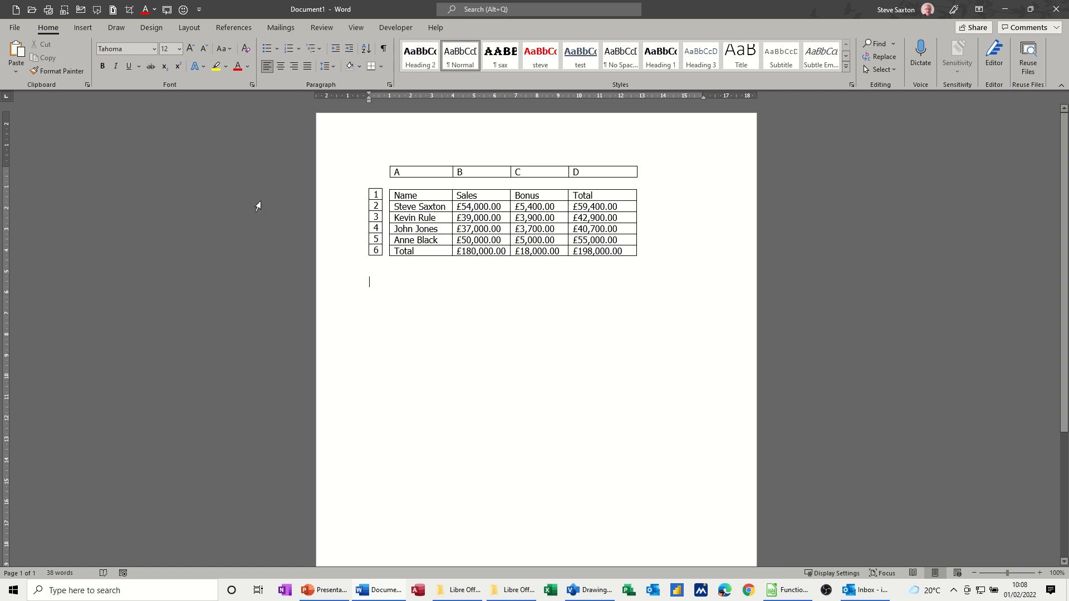
left_click(83, 27)
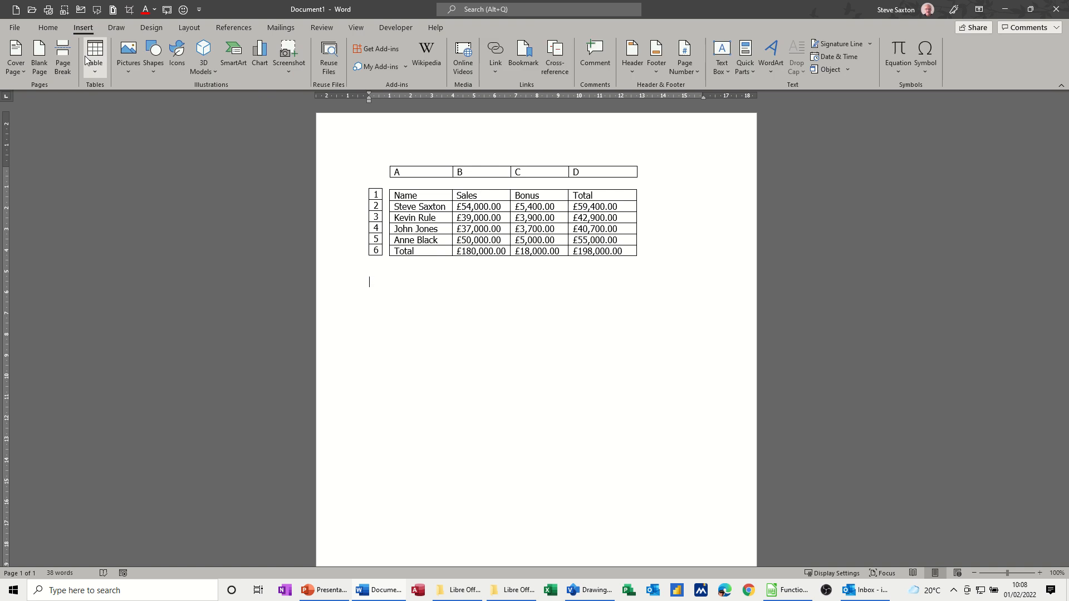
left_click(95, 76)
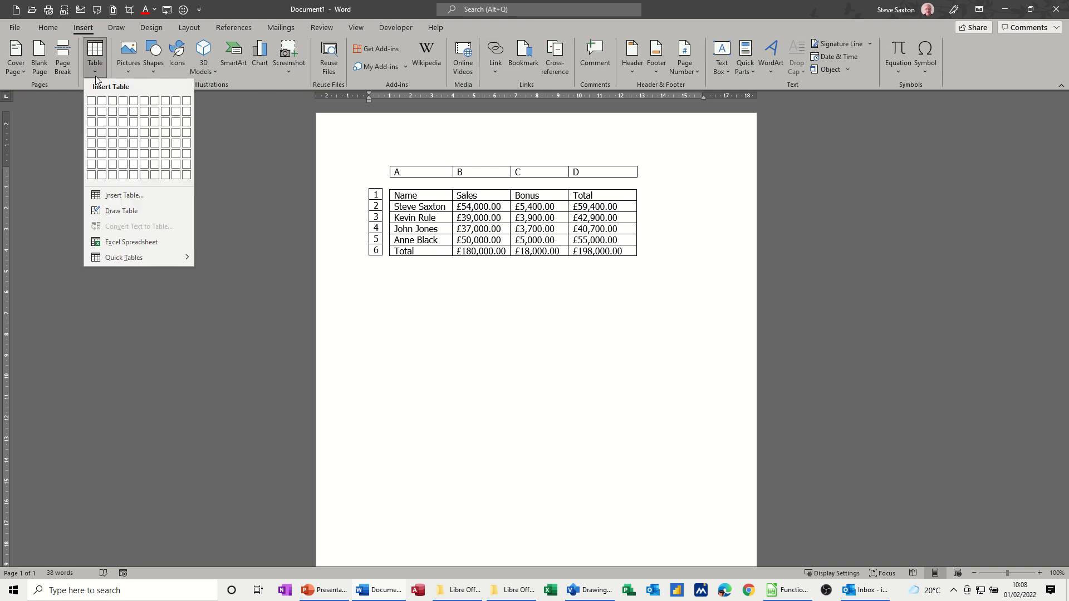
left_click(134, 249)
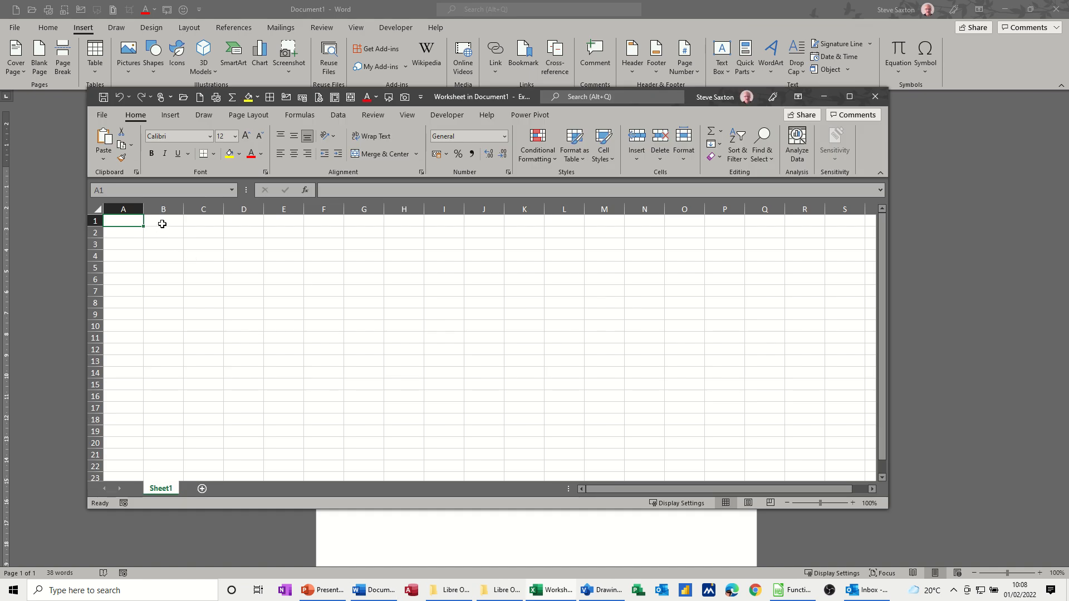
Enter the values 1, 2, 3 and 45 in cells B1 to B4 of the embedded worksheet
key("Right")
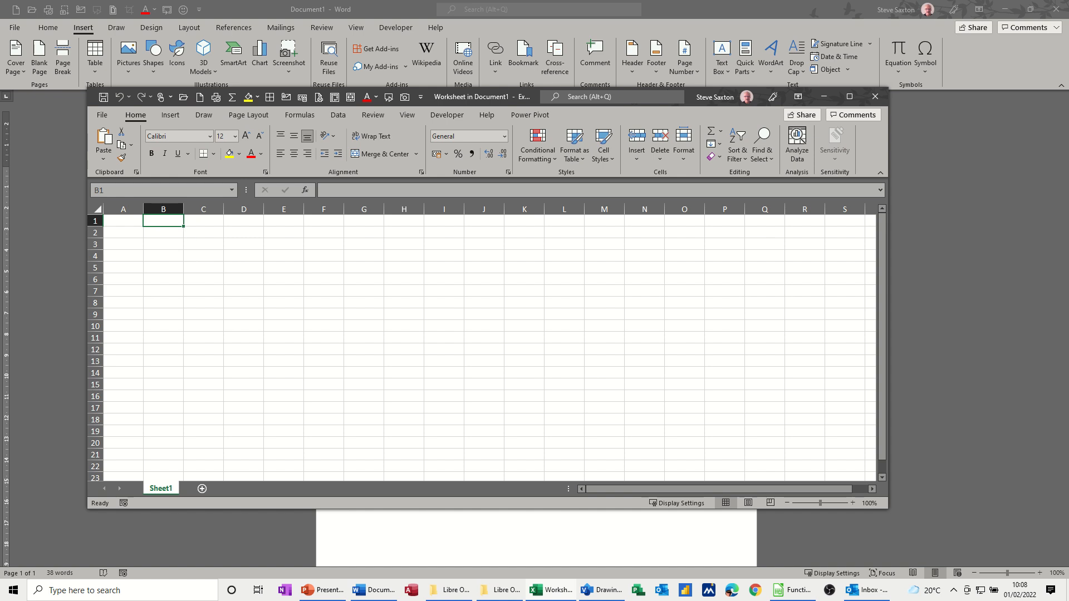
type("1")
key("Return")
type("2")
key("Return")
type("3")
key("Return")
type("45")
key("Return")
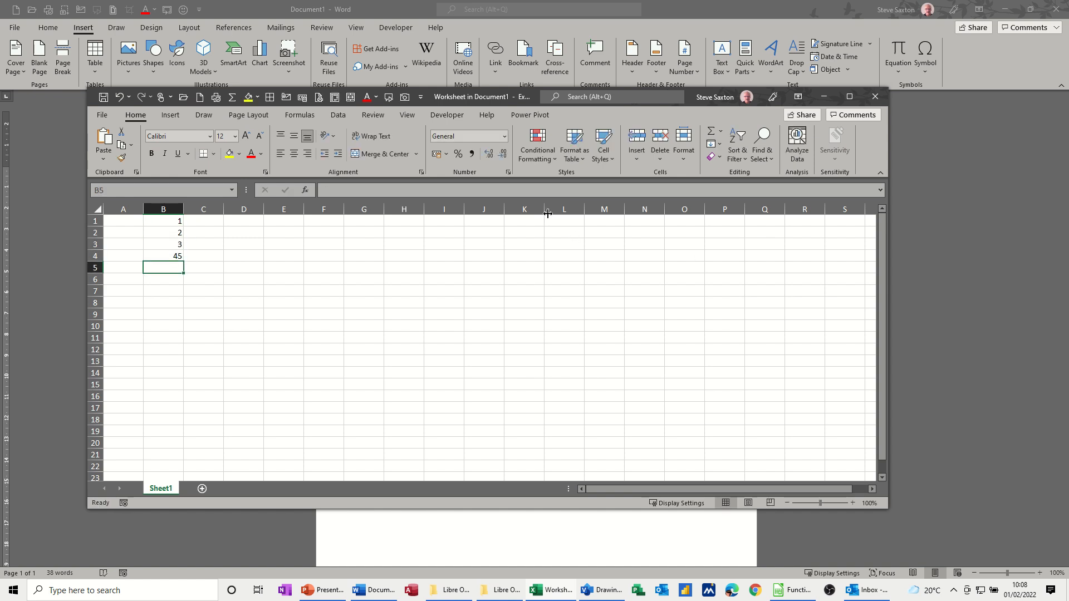
Total B1:B4 in cell B5 with AutoSum and close the worksheet window to return to the document
left_click(710, 137)
left_click(710, 138)
left_click(875, 97)
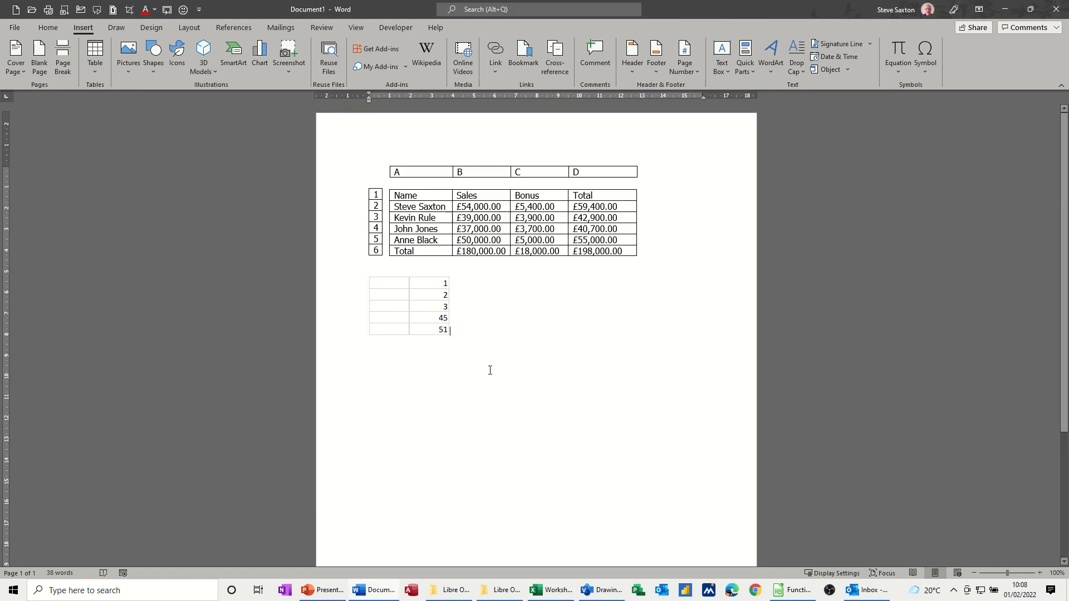
Reopen the embedded worksheet for editing, set B1 to 100, and close its window
left_click(440, 298)
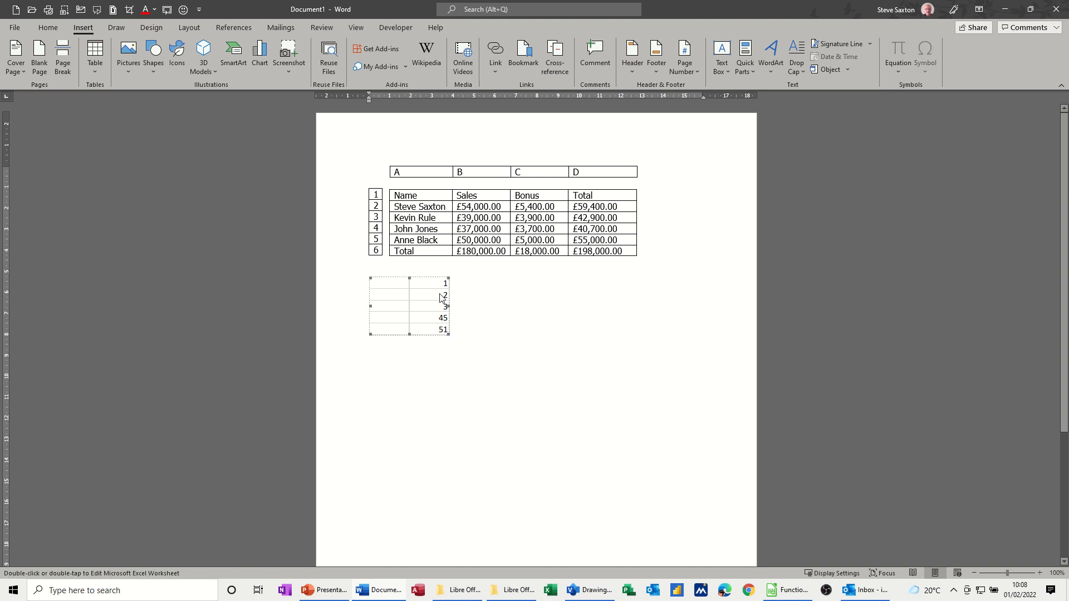
double_click(439, 298)
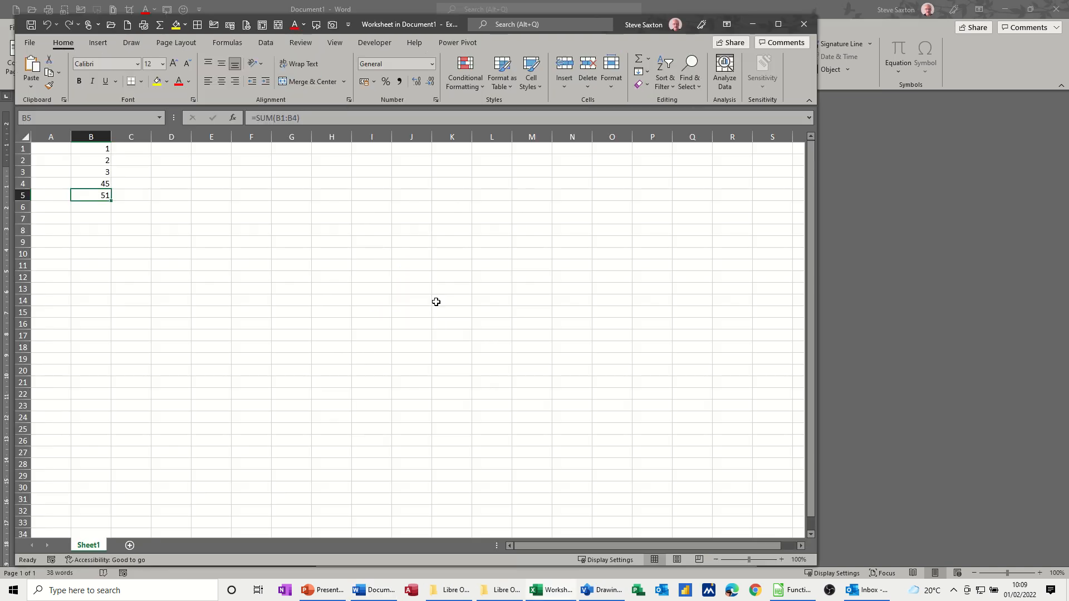
left_click(89, 149)
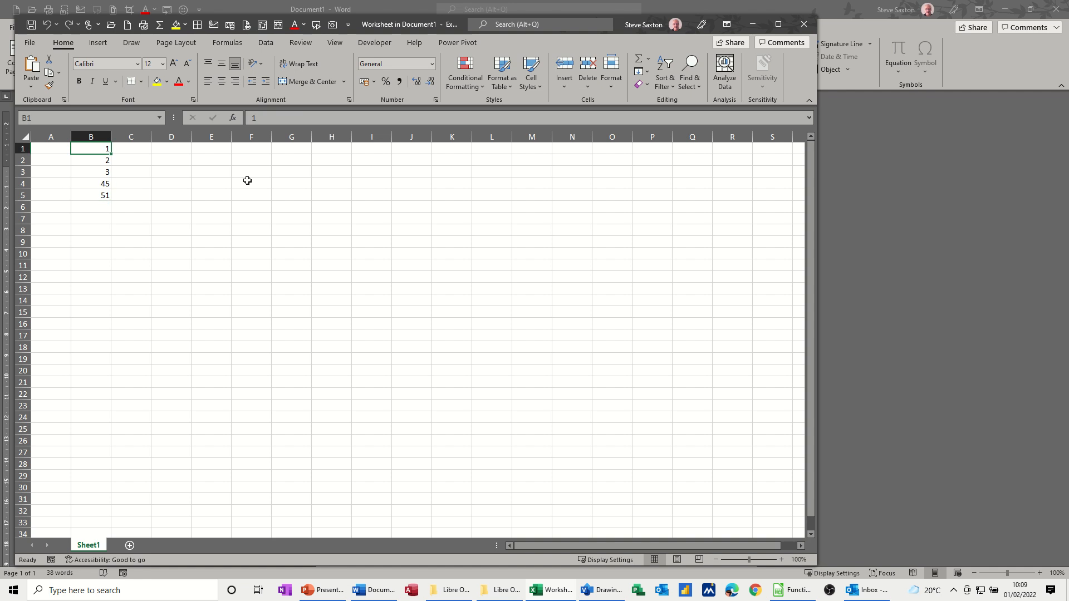
type("100")
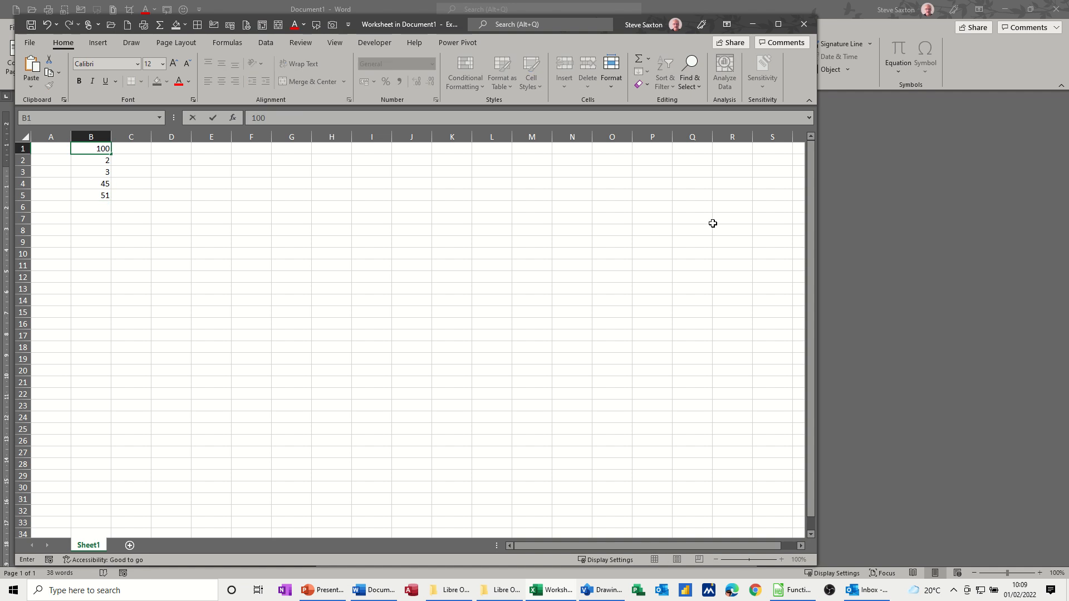
left_click(320, 275)
left_click(801, 27)
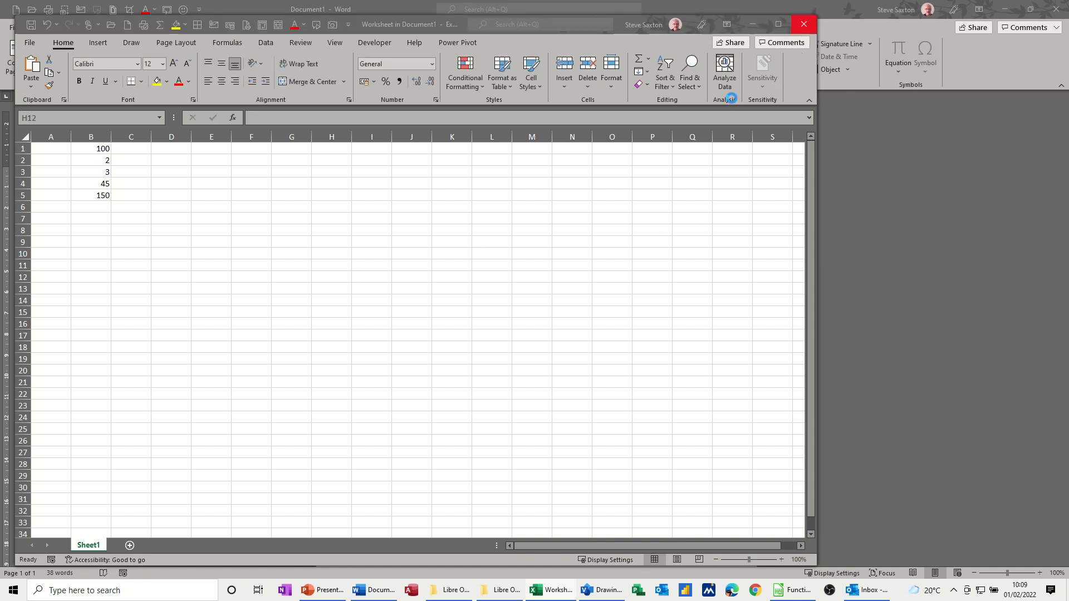